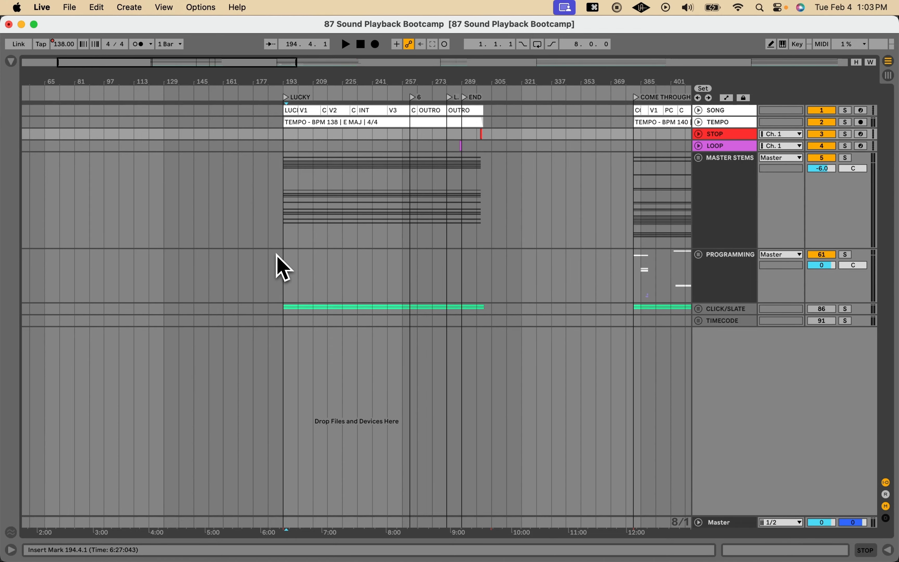
Switch to UAD Console and load Auto-Tune Realtime Advanced into the first insert of the Analog 1 channel set to 26 dB.
key(ctrl+Up)
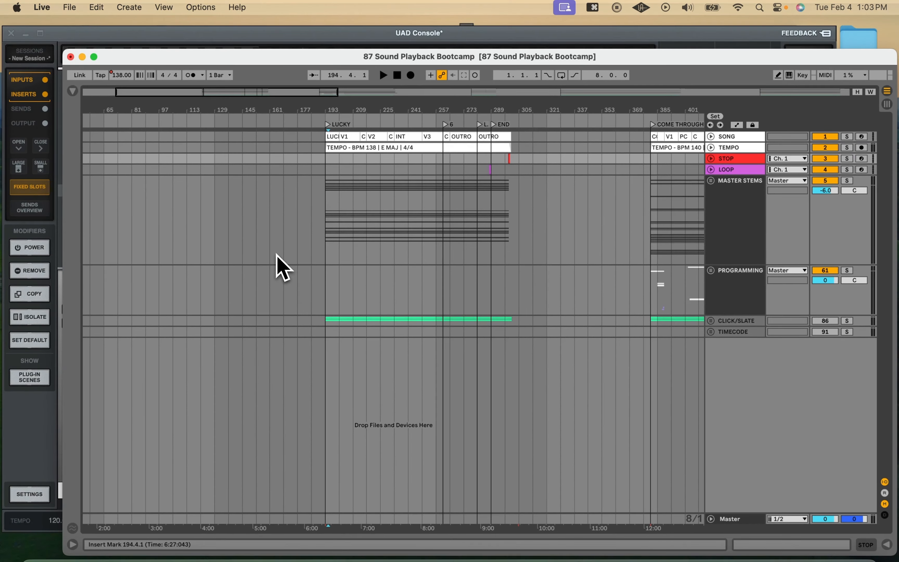
click(315, 94)
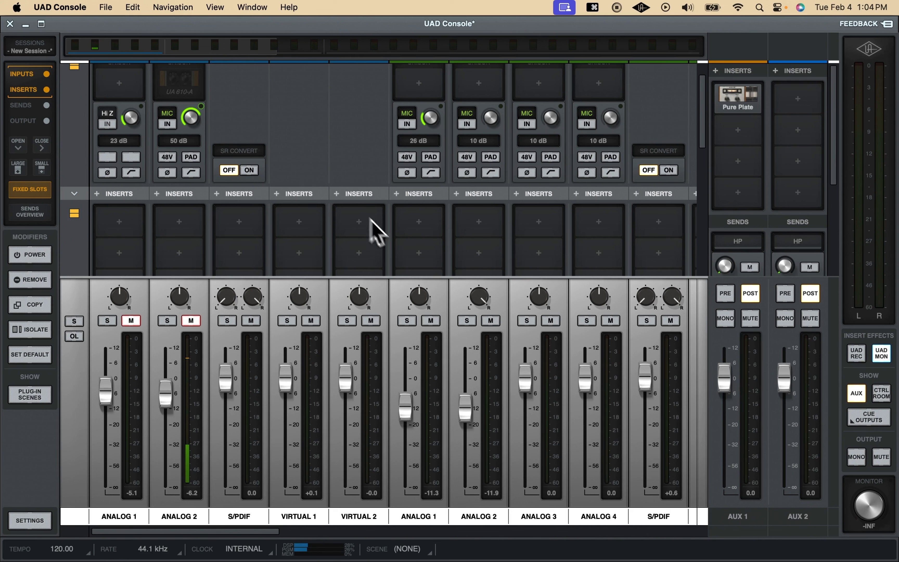
click(419, 222)
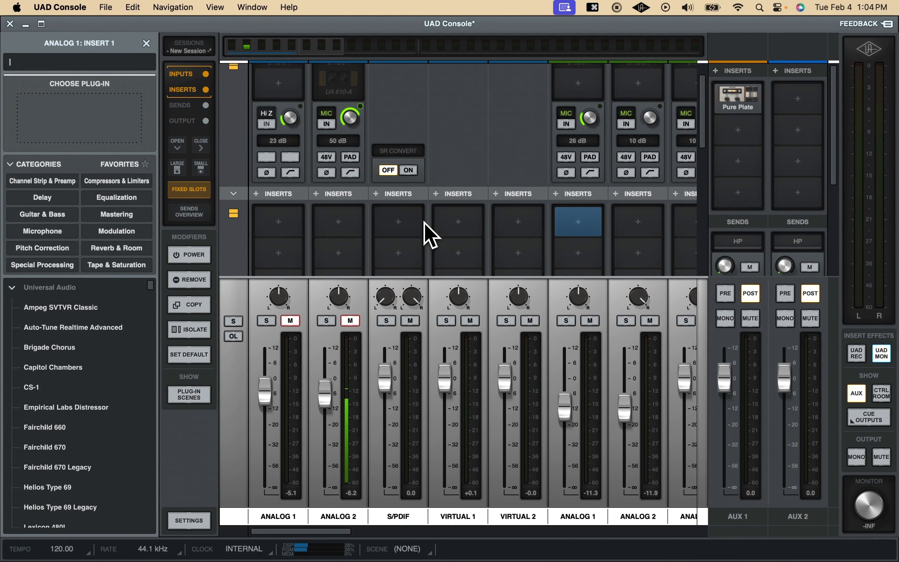
click(69, 62)
text(a)
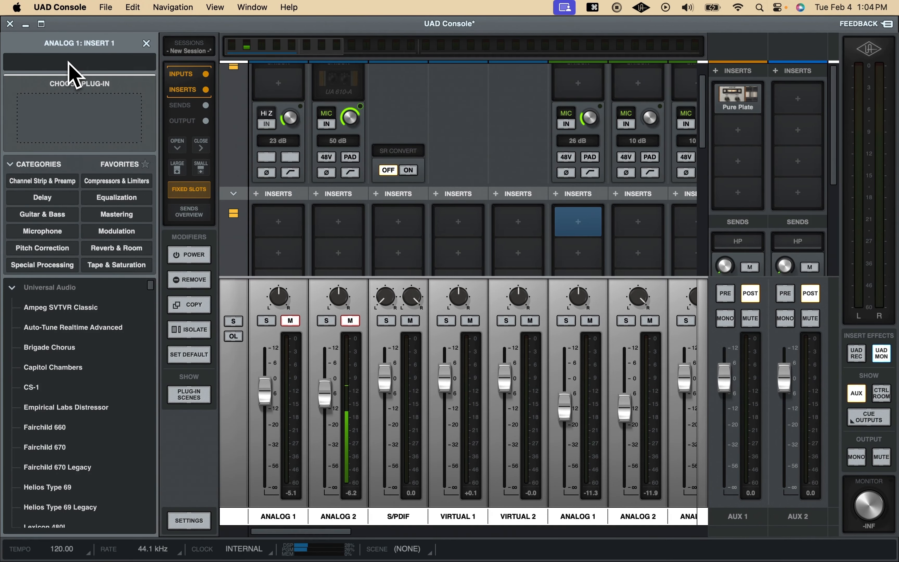
text(uto)
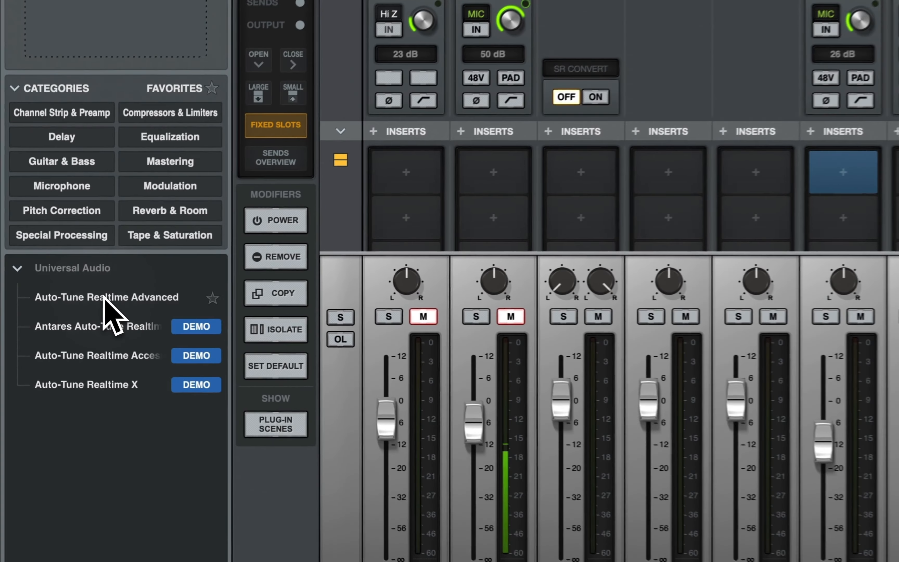
click(71, 308)
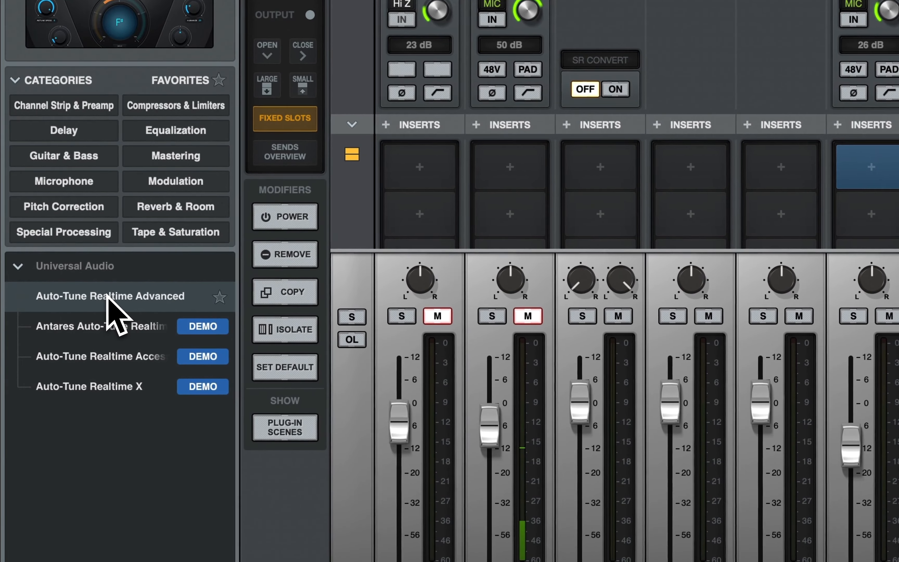
double_click(108, 297)
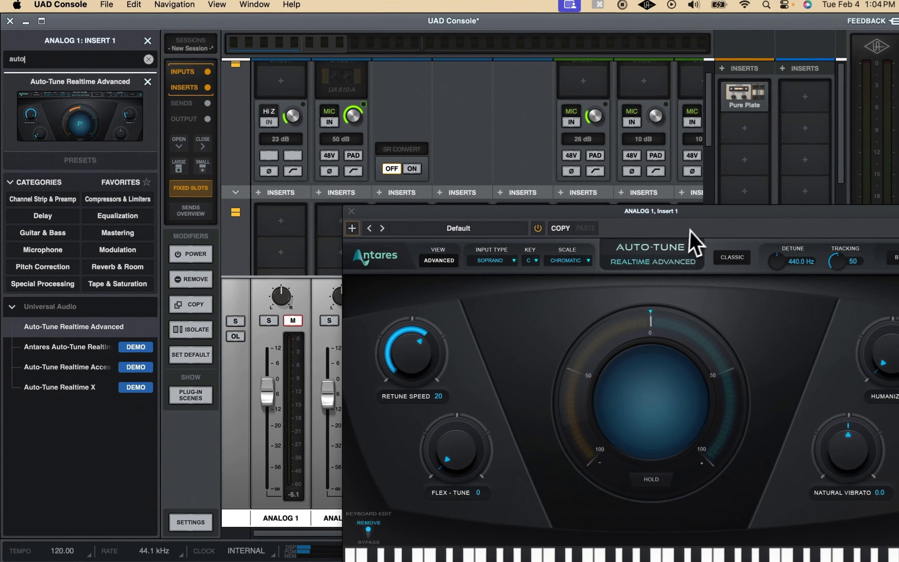
drag(719, 212, 542, 86)
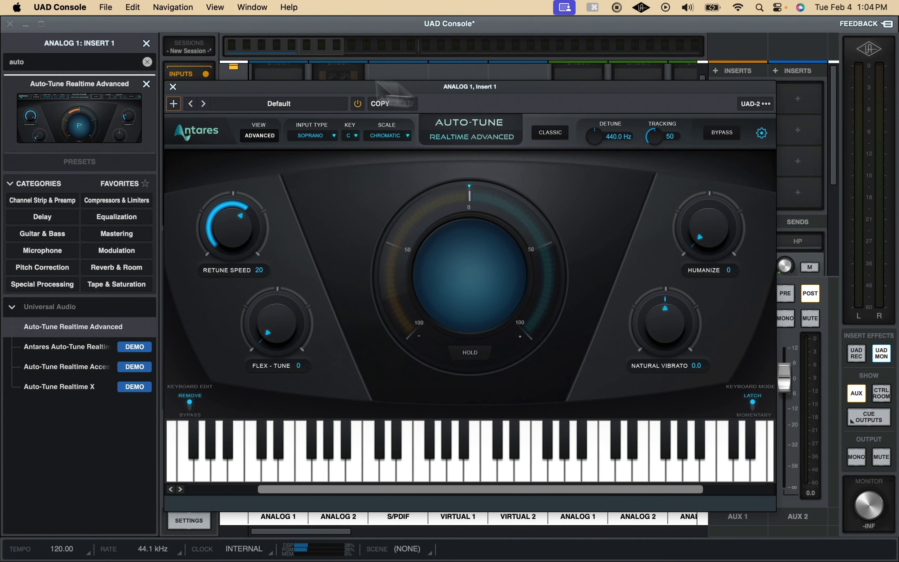
click(147, 43)
drag(522, 92, 513, 65)
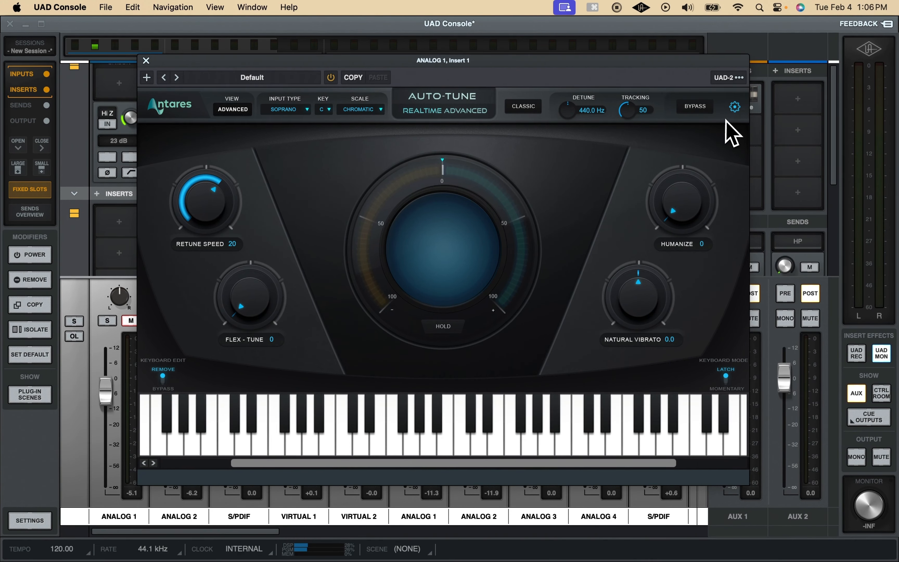
Set the MIDI input channel to 2 in Auto-Tune's MIDI Control preferences.
click(735, 107)
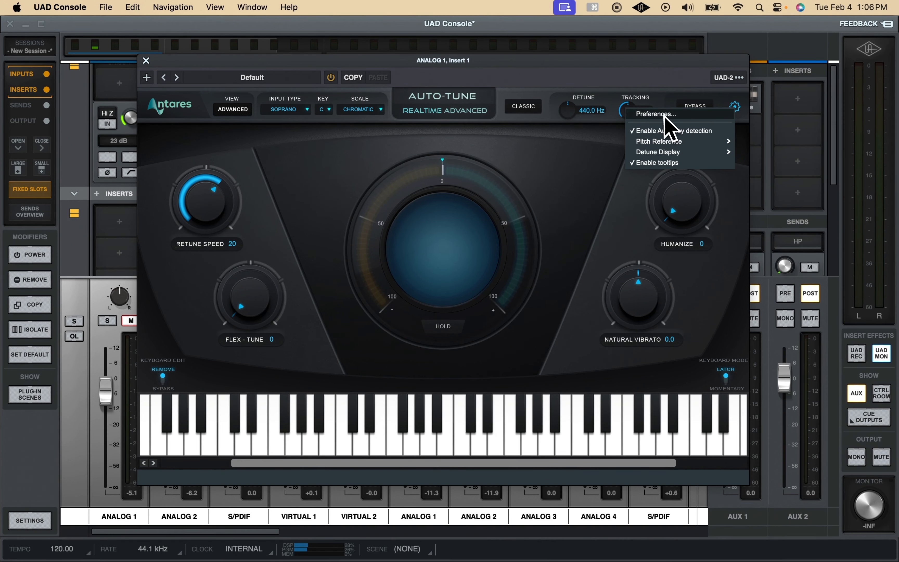
click(656, 114)
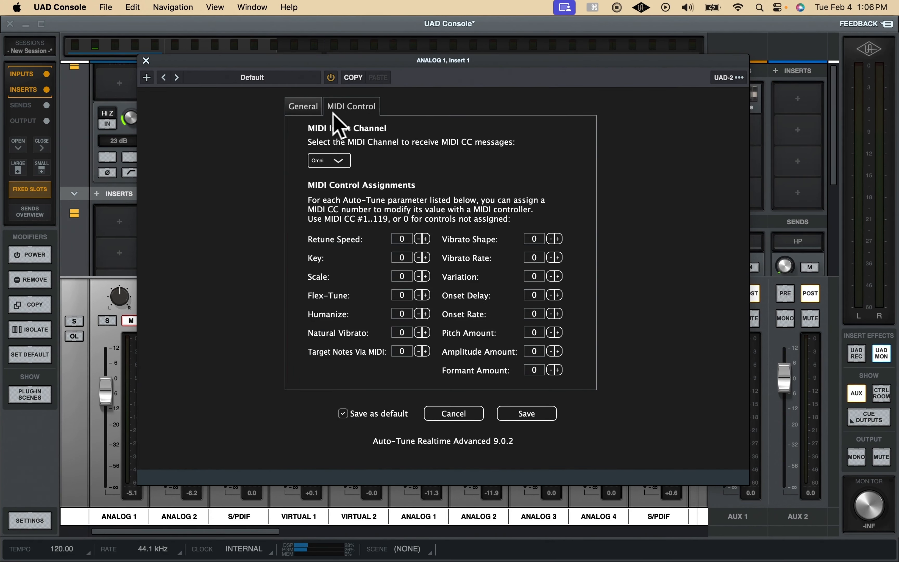
click(352, 112)
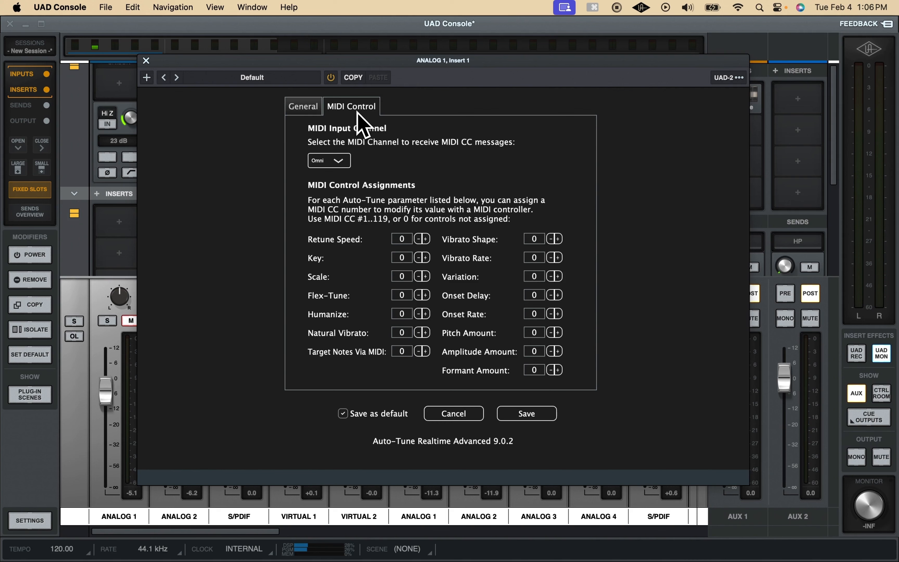
click(304, 107)
click(354, 112)
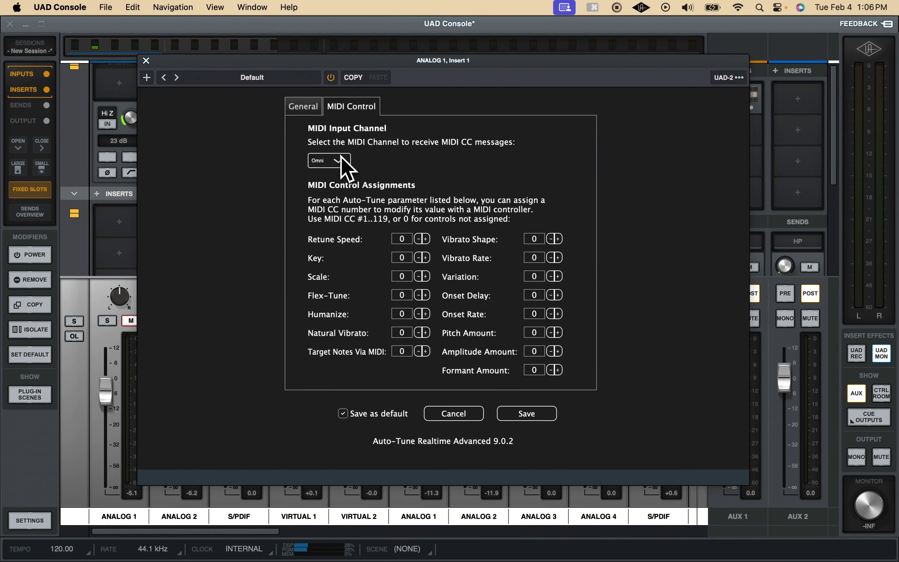
click(341, 164)
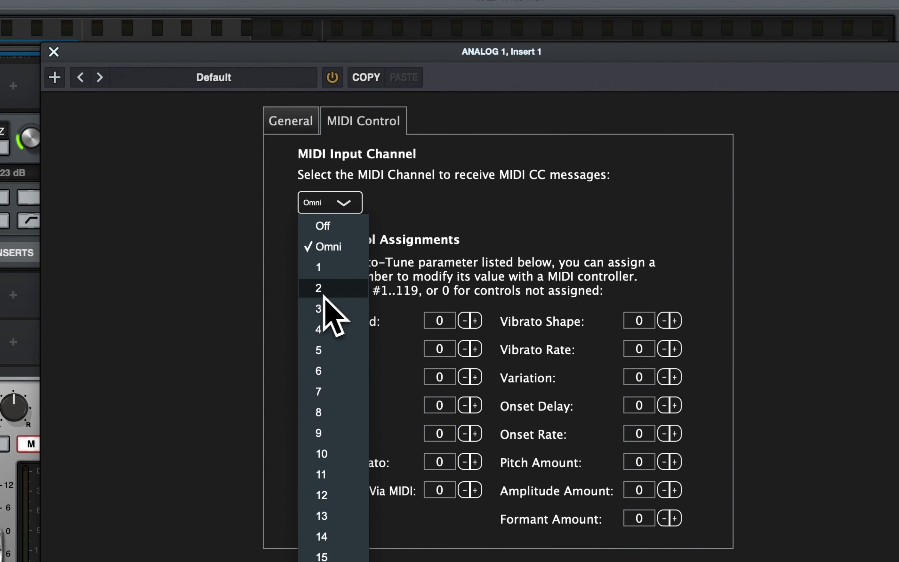
click(334, 291)
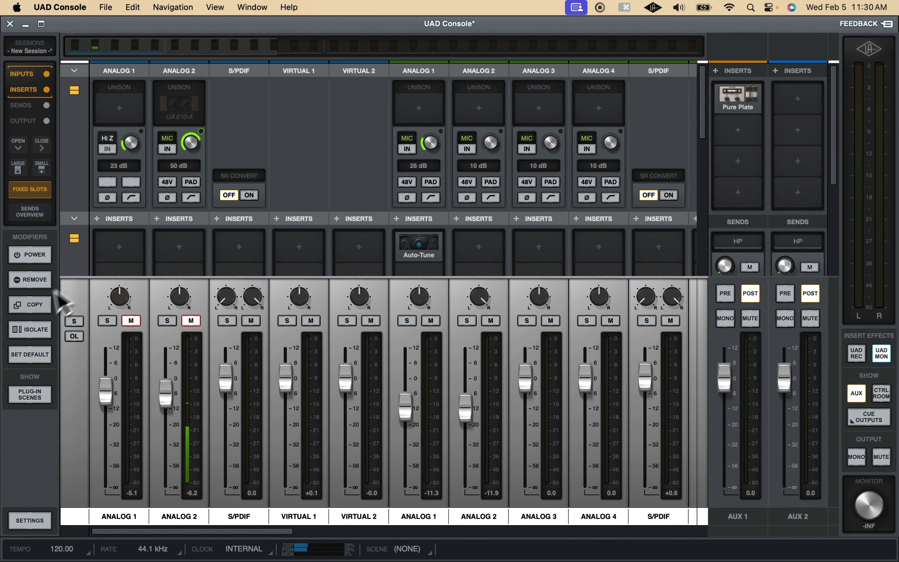
Choose IAC Driver Bus 1 as the MIDI device in the console settings.
click(26, 520)
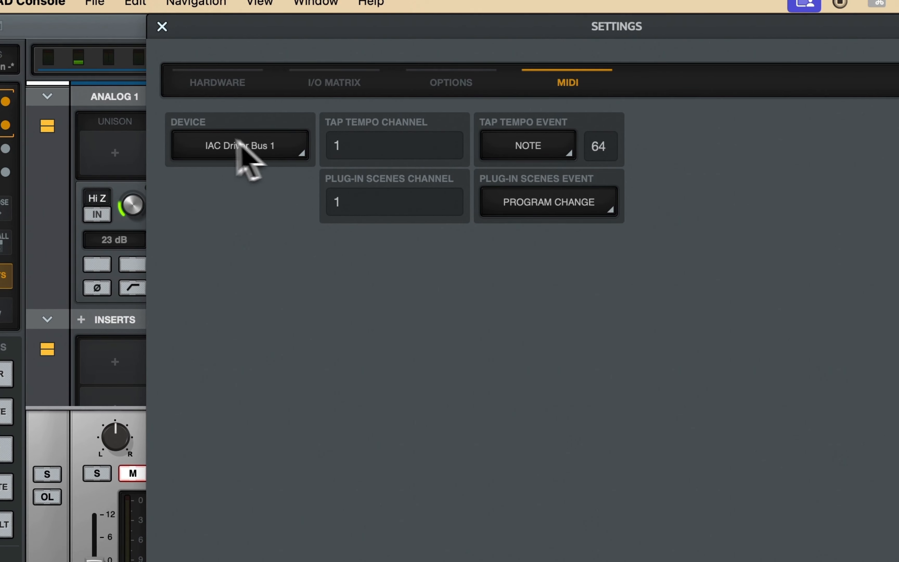
click(222, 147)
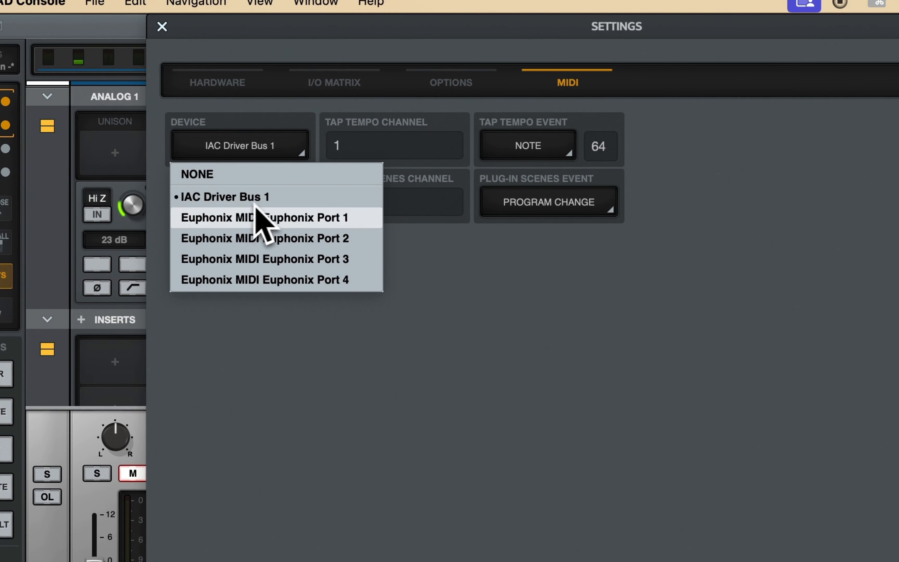
click(240, 203)
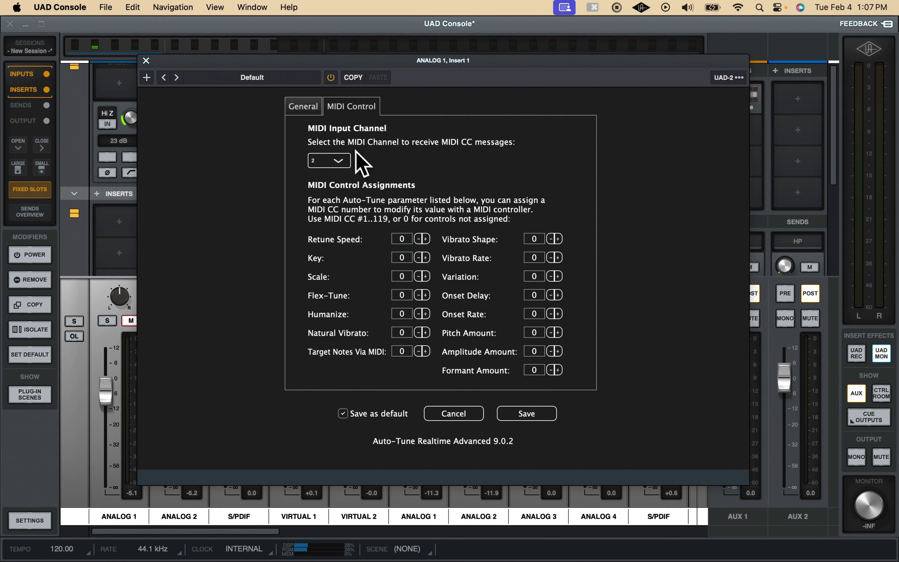
Assign MIDI CC 20 to Retune Speed and CC 21 to Key in Auto-Tune's MIDI control assignments.
click(344, 160)
click(396, 178)
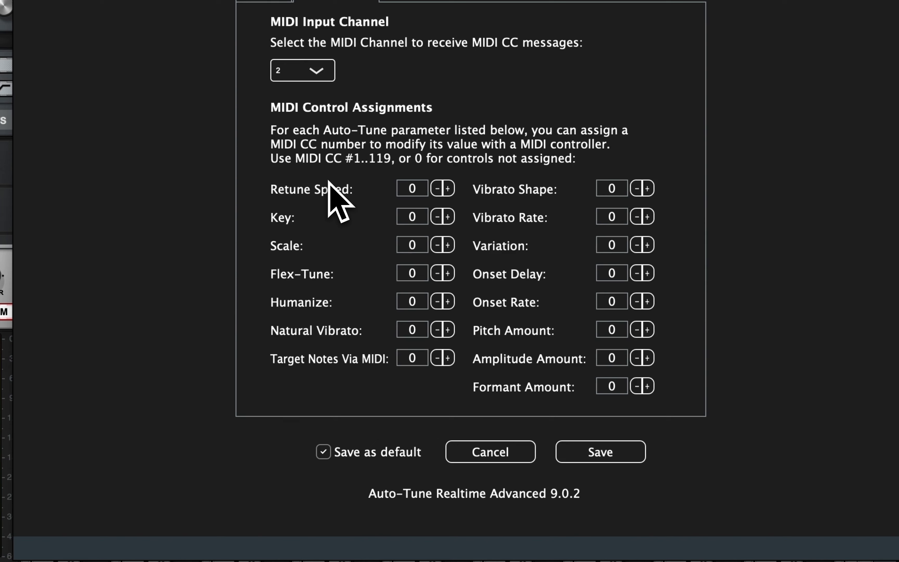
click(412, 194)
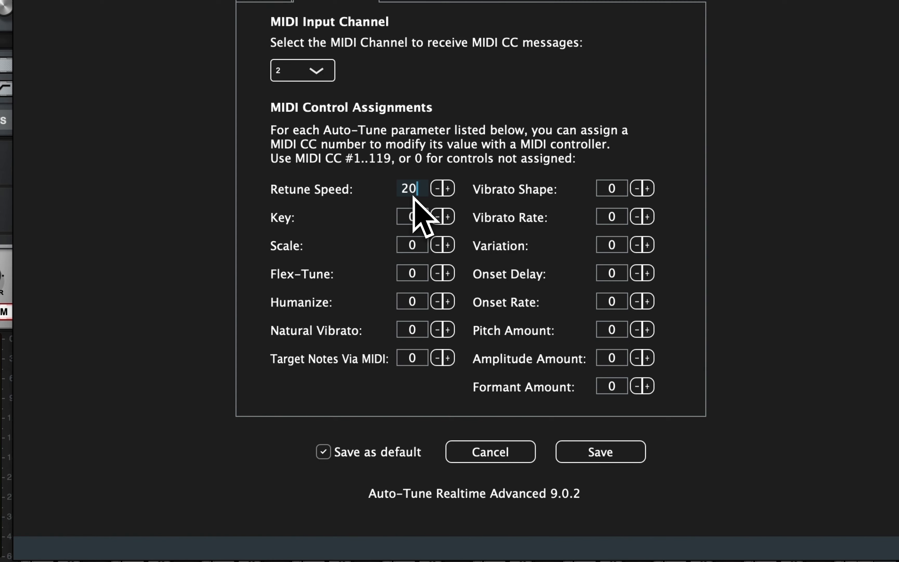
key(Return)
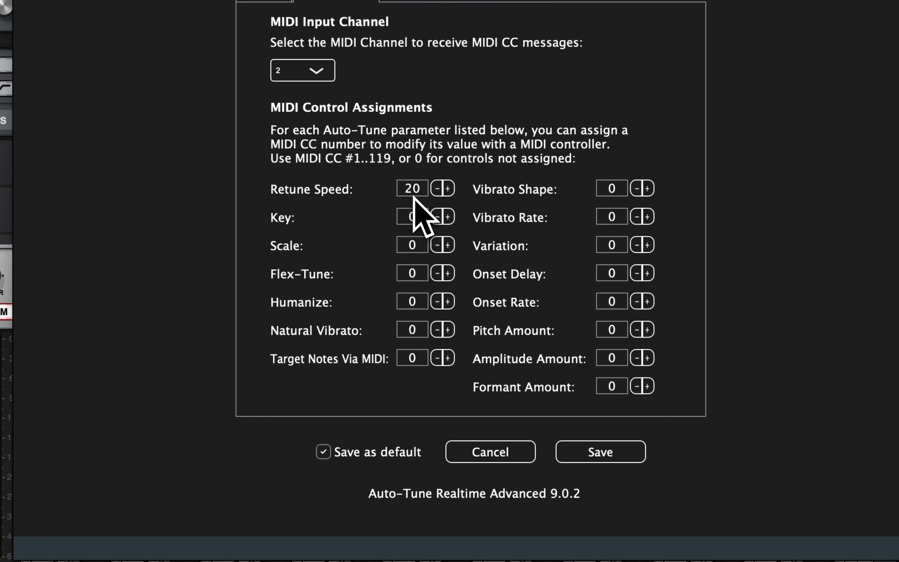
click(417, 219)
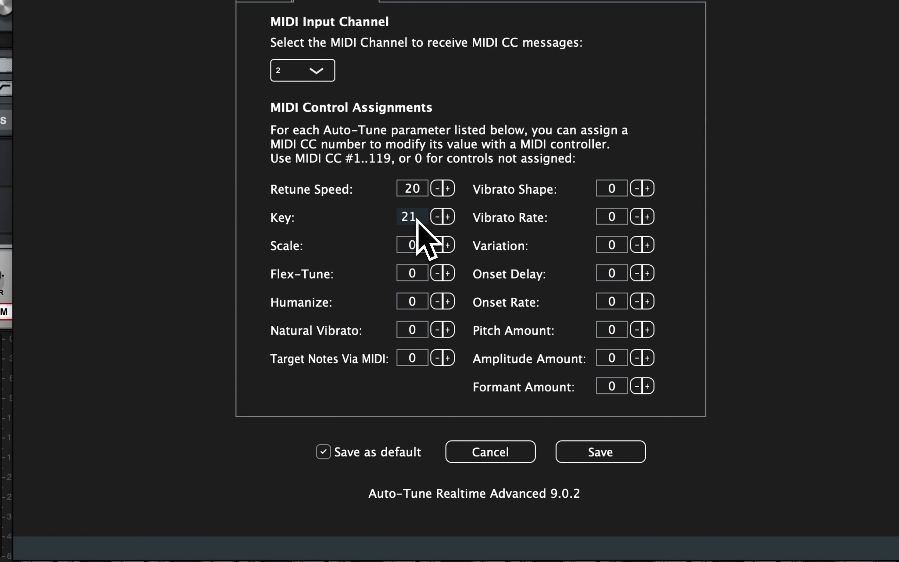
text(21)
key(Return)
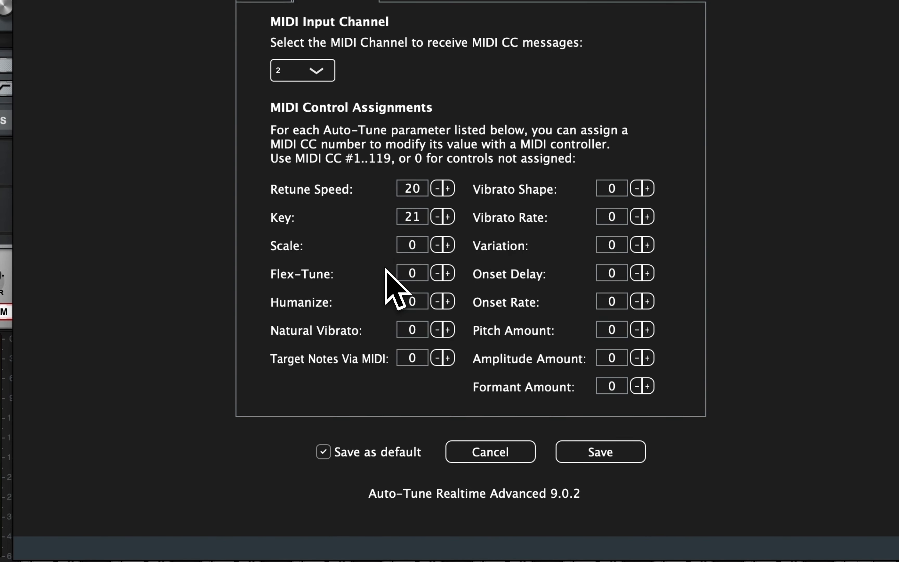
Assign MIDI CC 22 to Scale and CC 23 to Humanize, and save the Auto-Tune preferences.
click(418, 248)
key(Return)
click(417, 299)
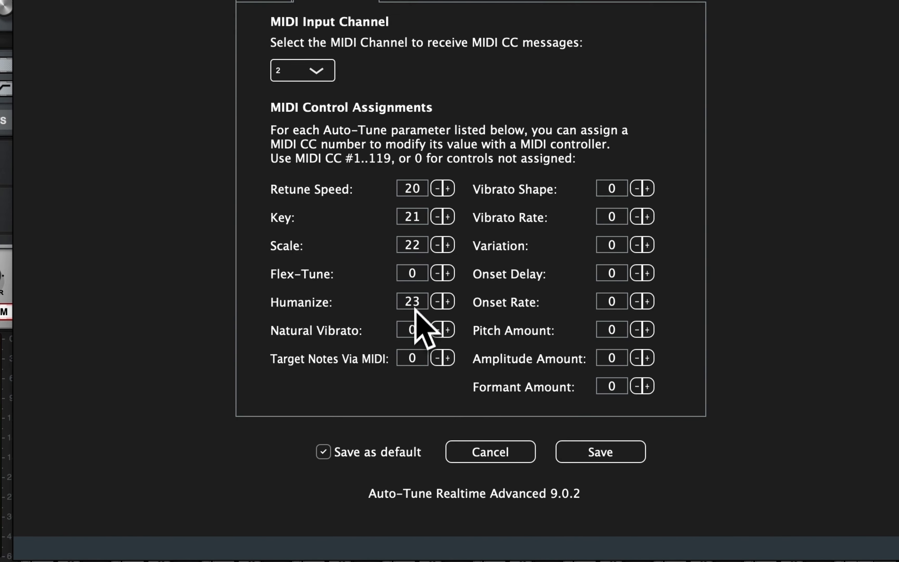
click(609, 456)
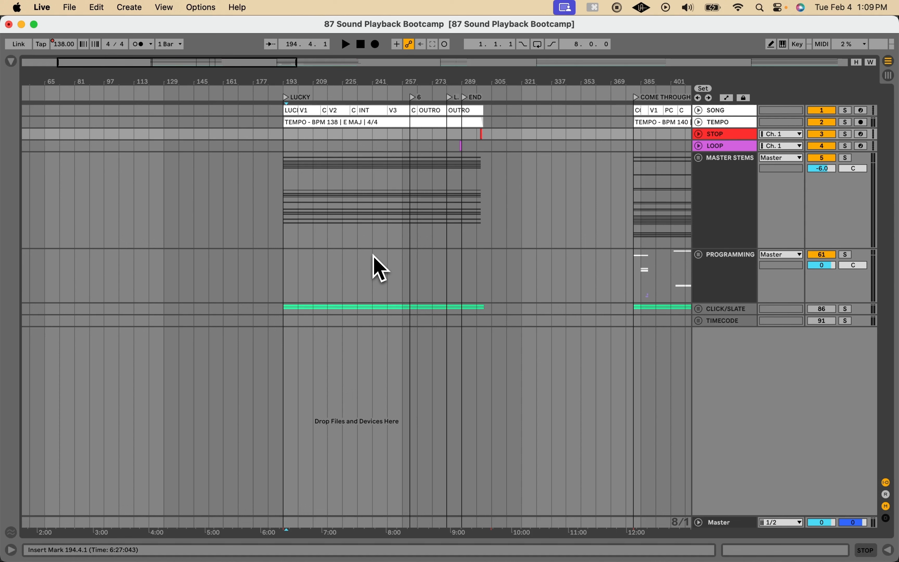
In Ableton Live, insert a MIDI track below TEMPO, name it AUTOTUNE and colour it white.
click(726, 126)
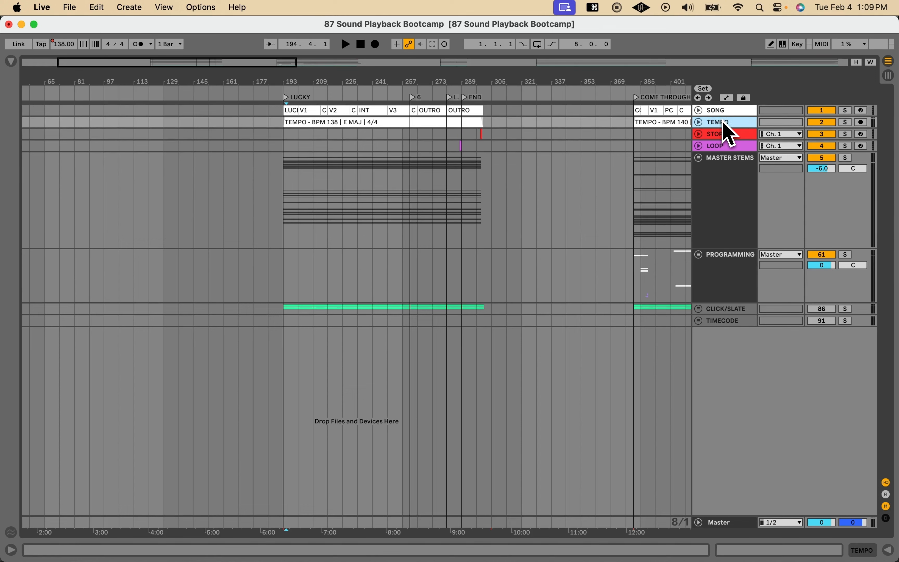
key(shift+super+t)
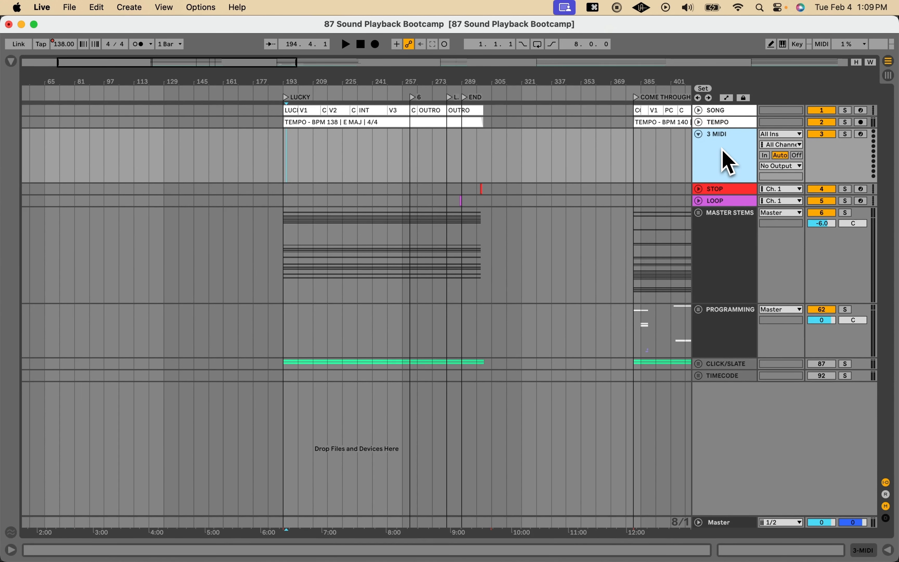
key(super+r)
text(A)
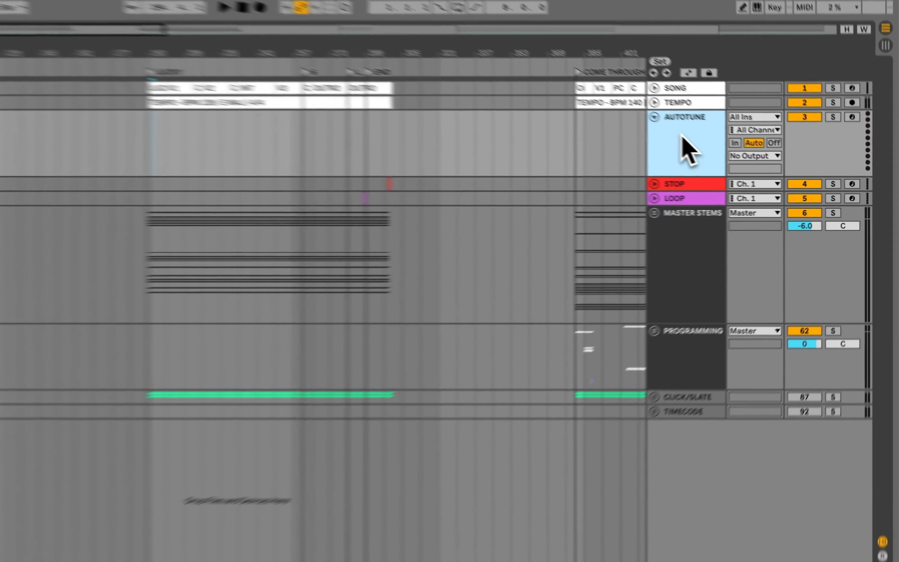
right_click(724, 150)
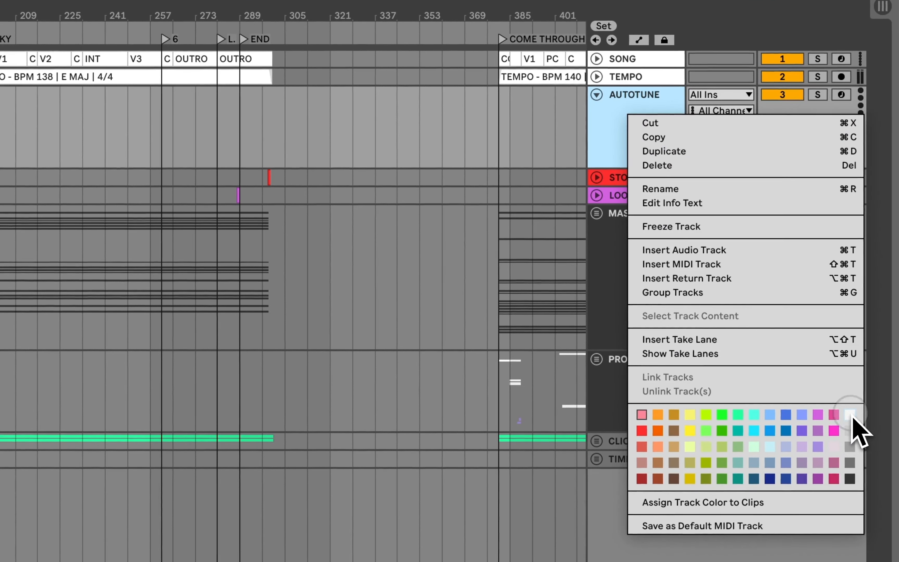
click(850, 418)
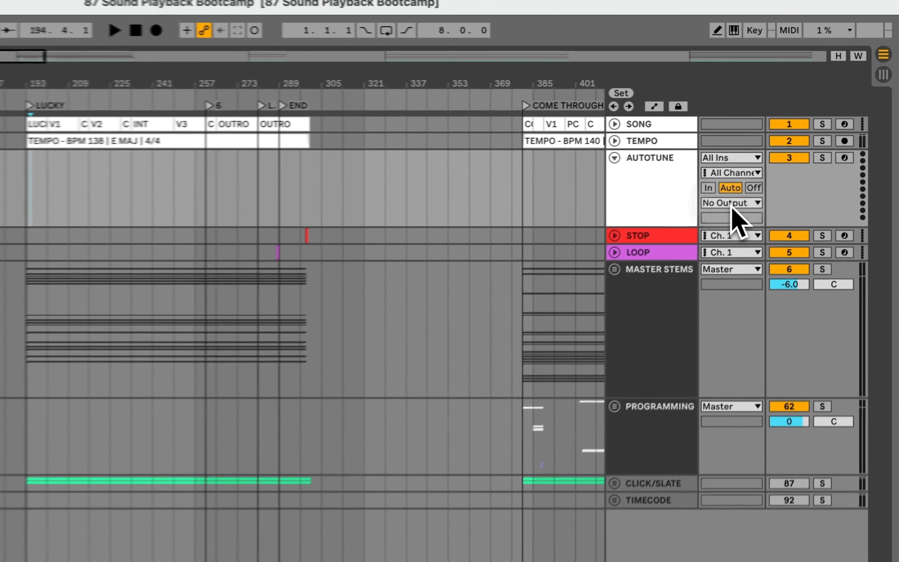
Route the AUTOTUNE track's MIDI output to IAC Driver (Bus 1) on channel 2.
click(784, 167)
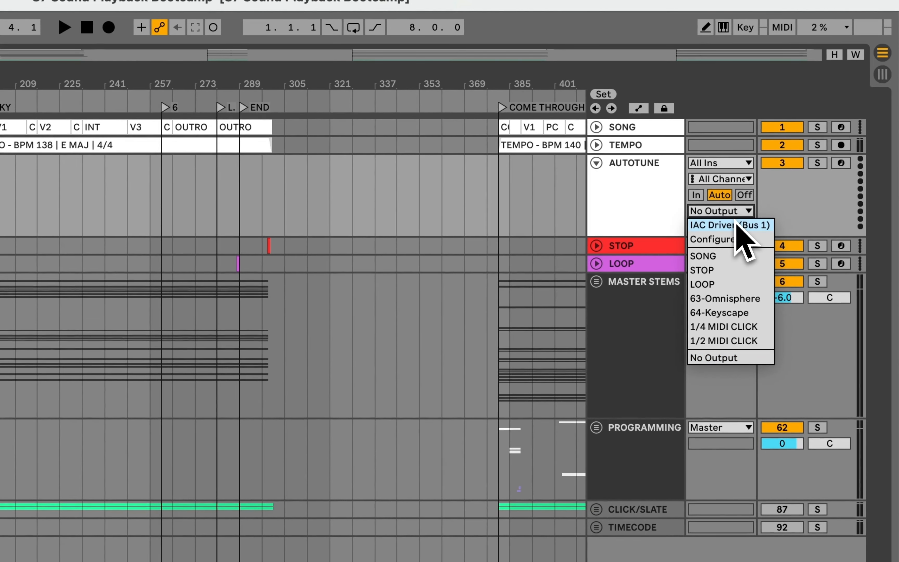
click(736, 224)
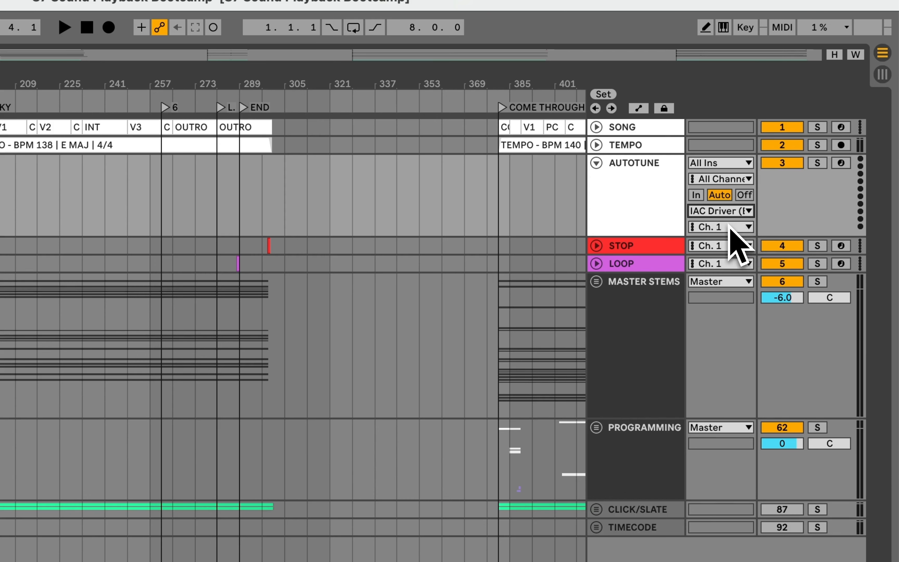
click(728, 227)
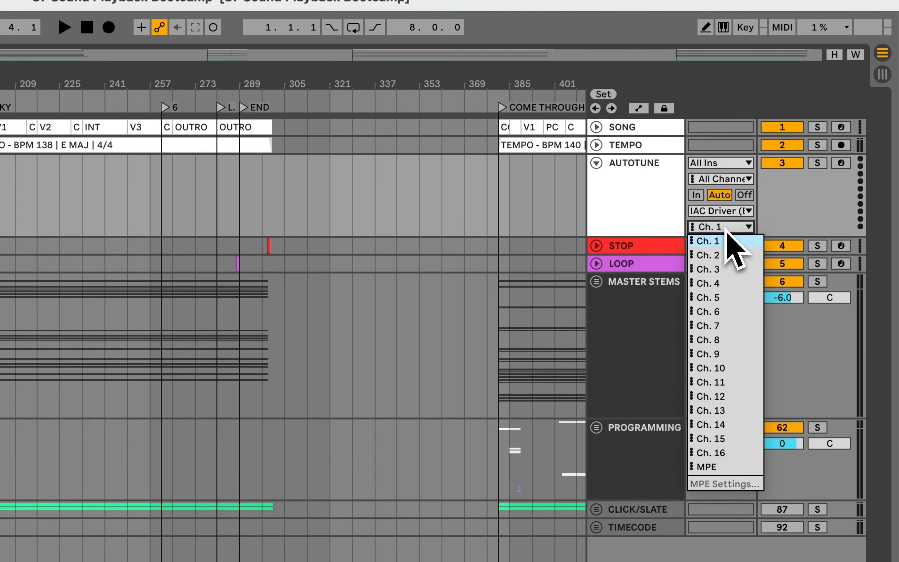
click(718, 256)
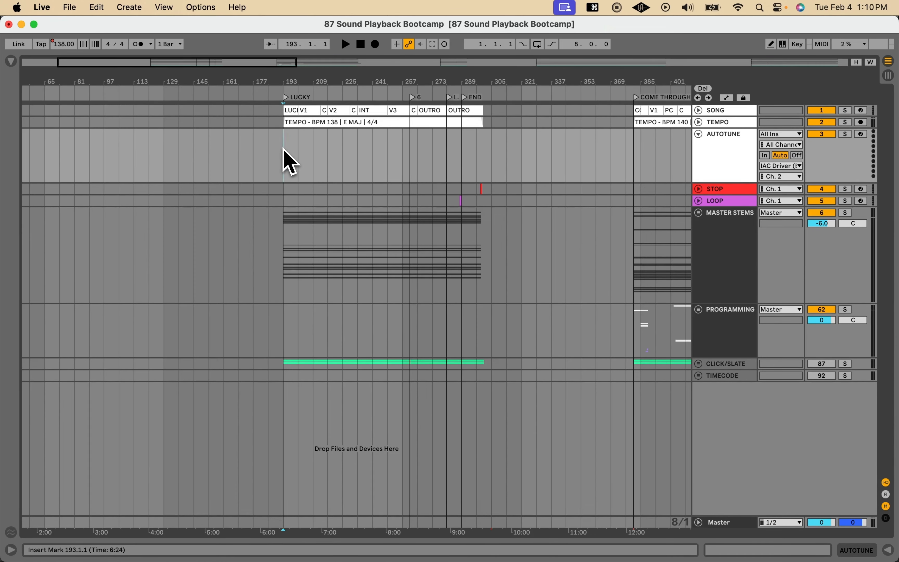
Insert an empty four-bar MIDI clip on the AUTOTUNE track from bar 193 to 197, at the start of LUCKY.
scroll(283, 148, up, 5)
scroll(283, 148, down, 1)
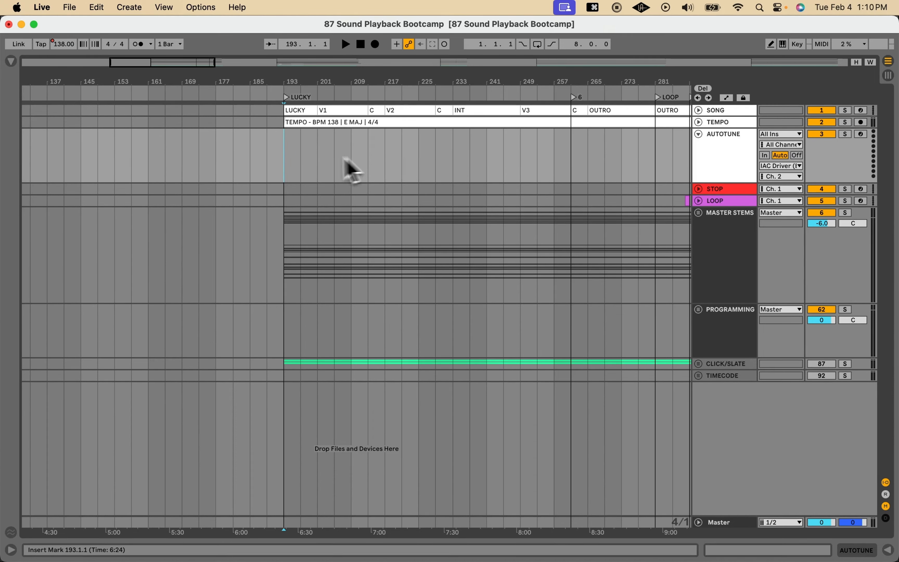
scroll(301, 173, up, 5)
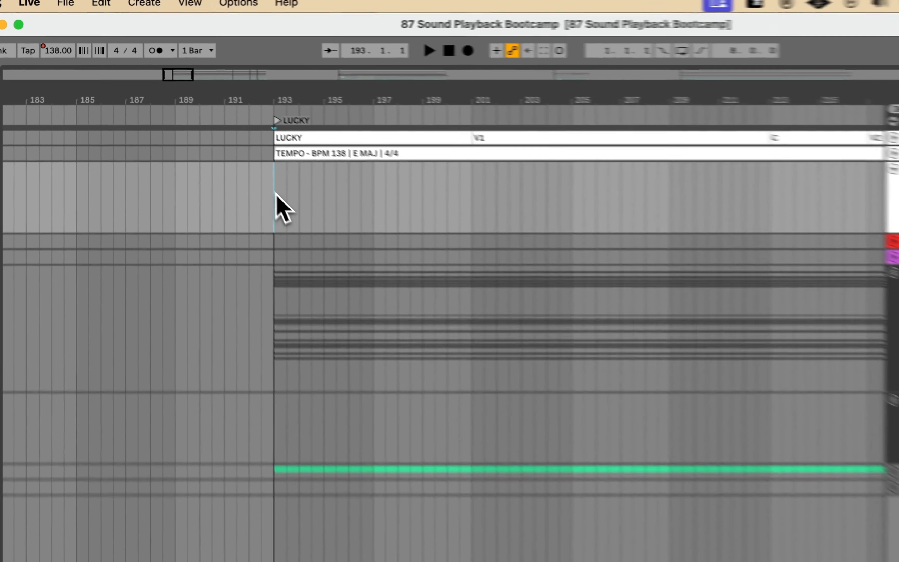
drag(276, 193, 377, 198)
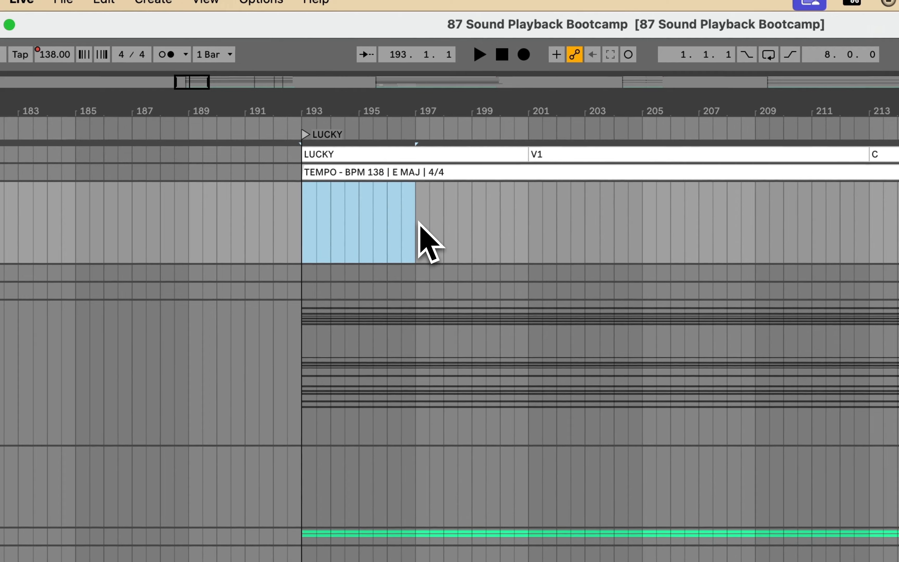
key(super+shift+m)
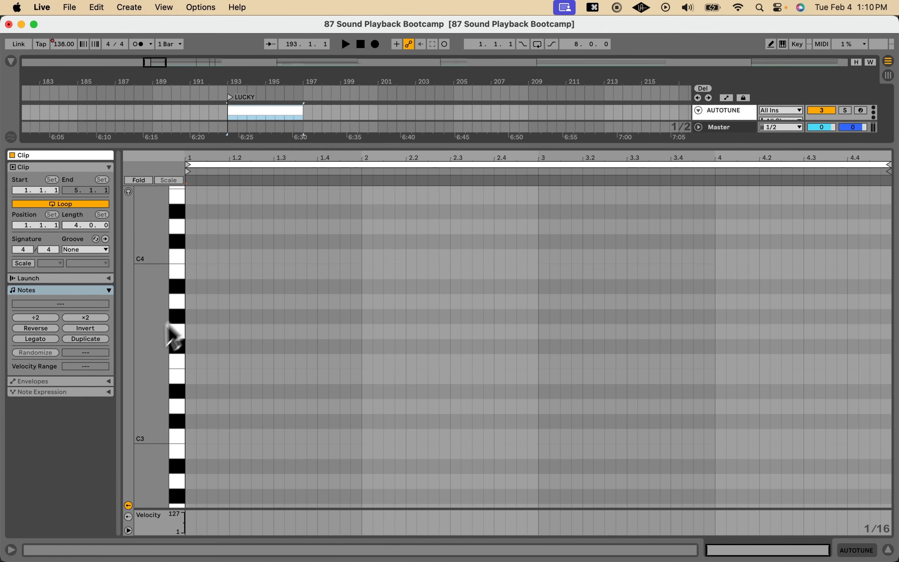
Show the new clip's envelopes and select MIDI Ctrl with controller 20 as the envelope to edit.
click(30, 382)
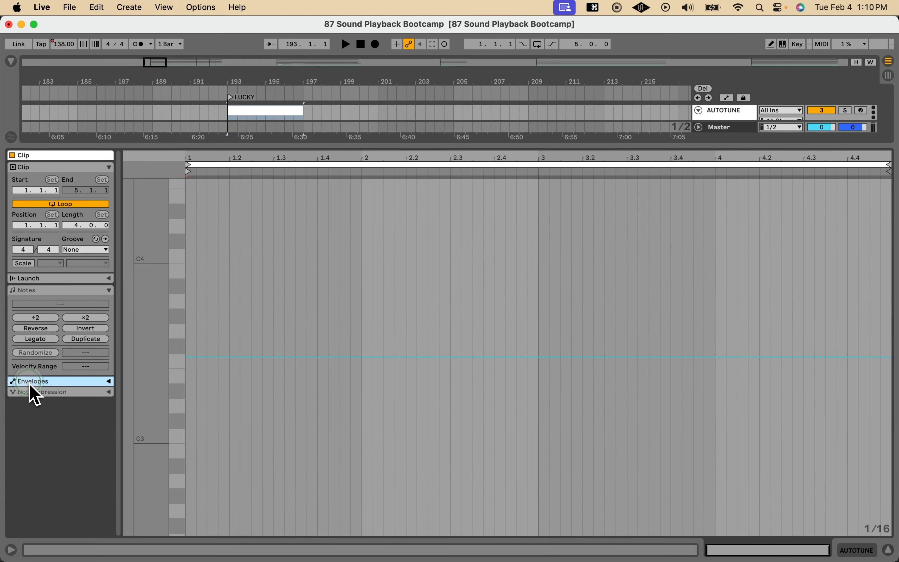
click(108, 382)
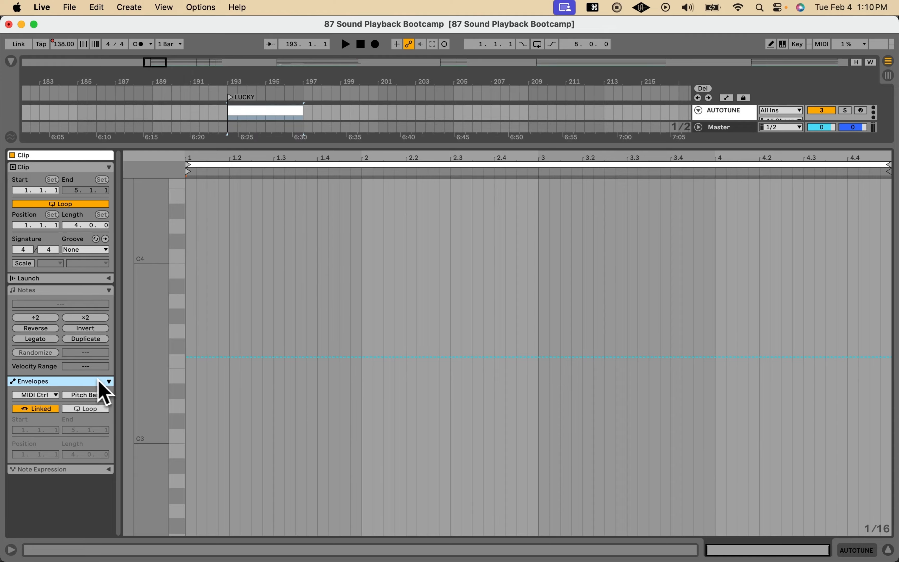
click(47, 396)
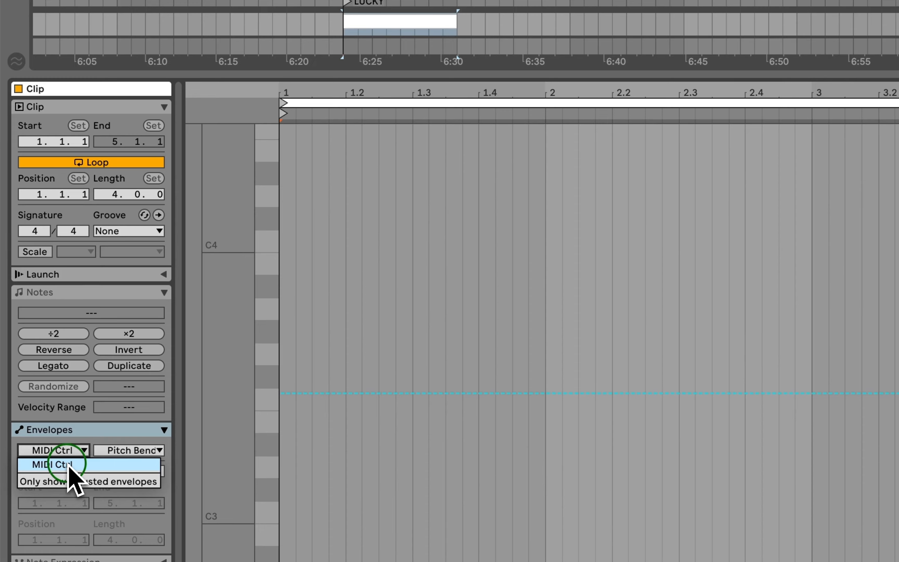
click(68, 464)
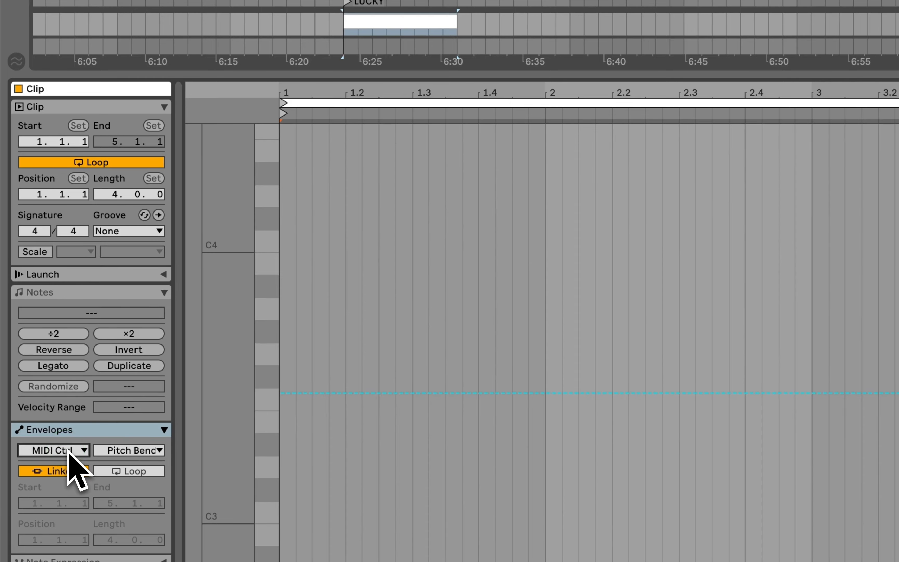
click(149, 451)
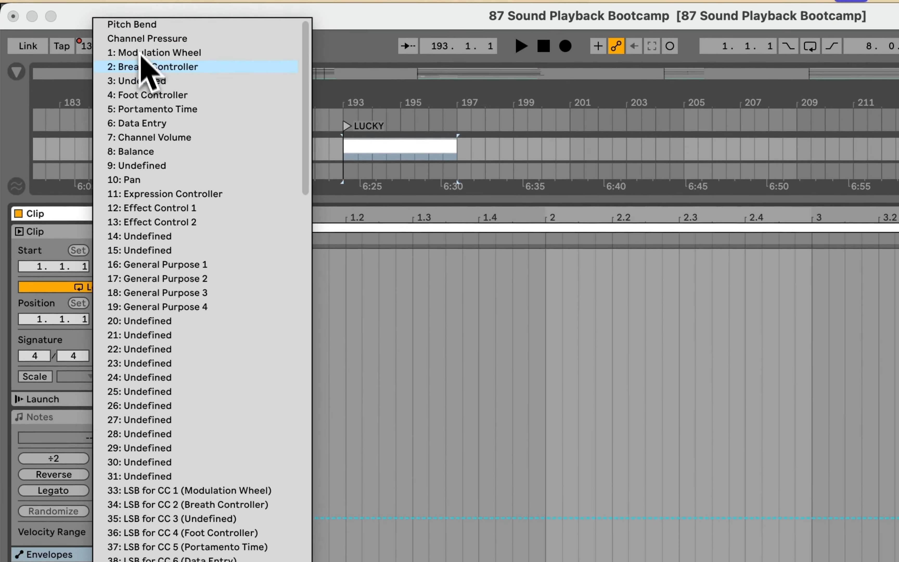
scroll(155, 158, down, 10)
scroll(155, 169, down, 8)
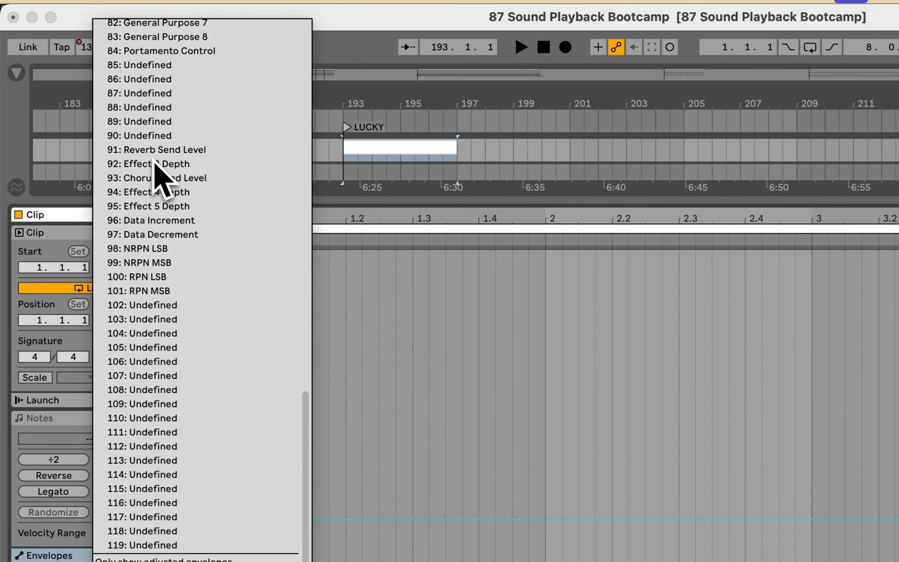
scroll(160, 174, up, 17)
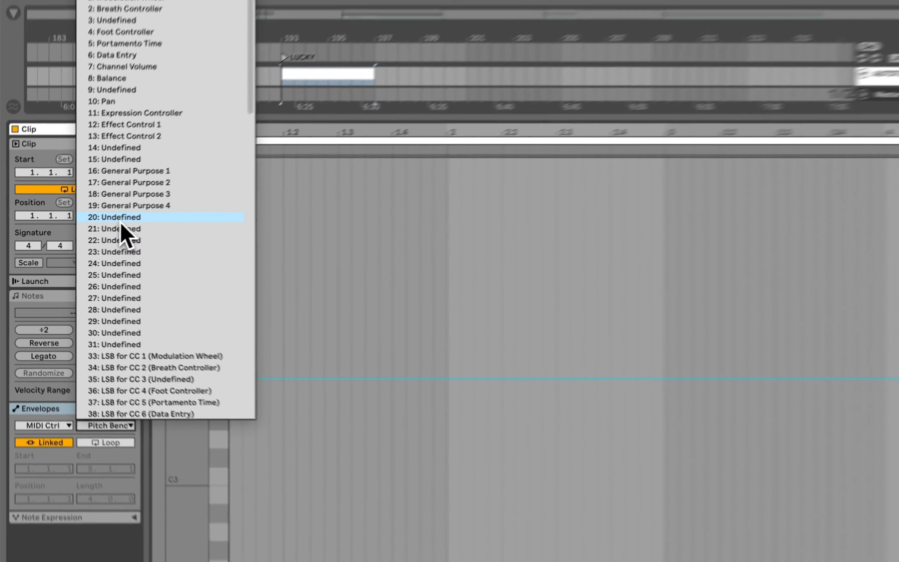
click(143, 207)
Switch to UAD Console and review Auto-Tune's MIDI control assignments, leaving the preferences without saving.
key(ctrl+Up)
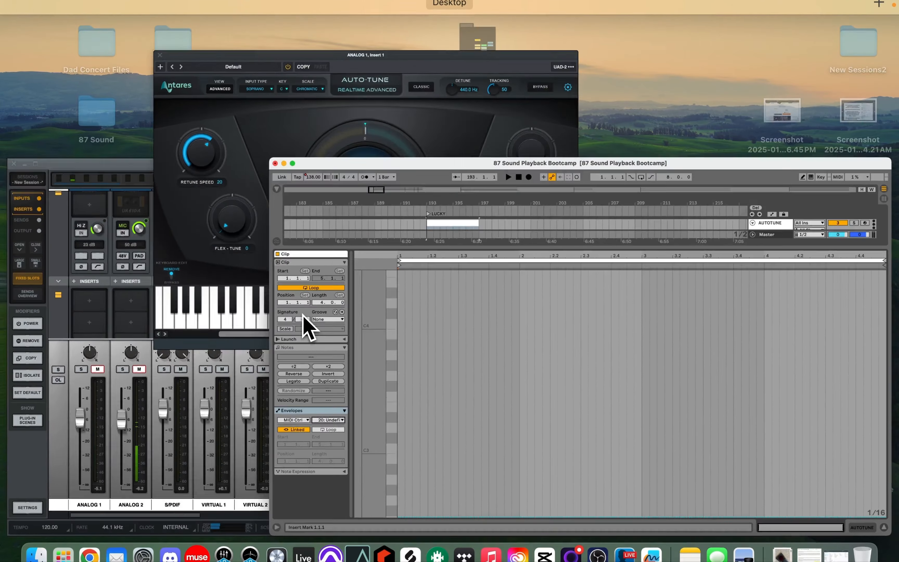
click(386, 191)
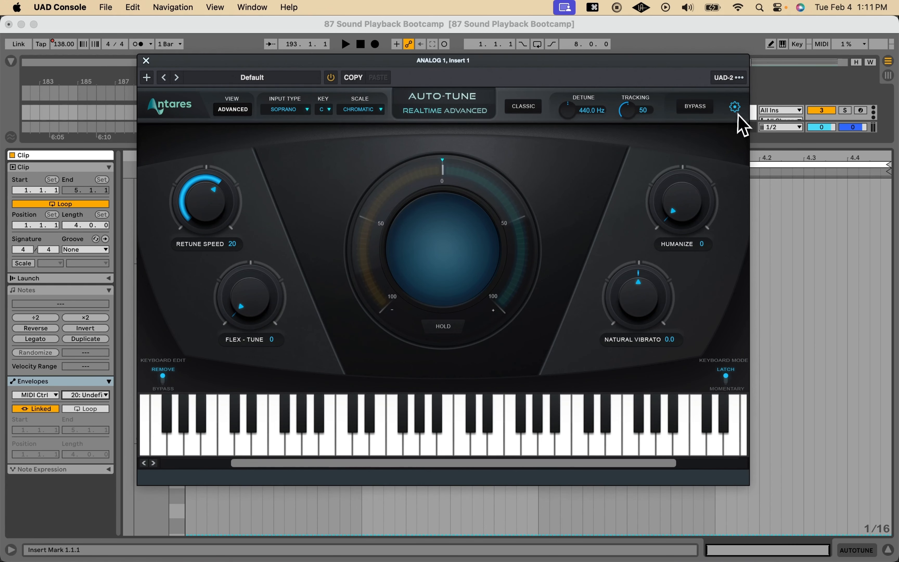
click(735, 109)
click(674, 117)
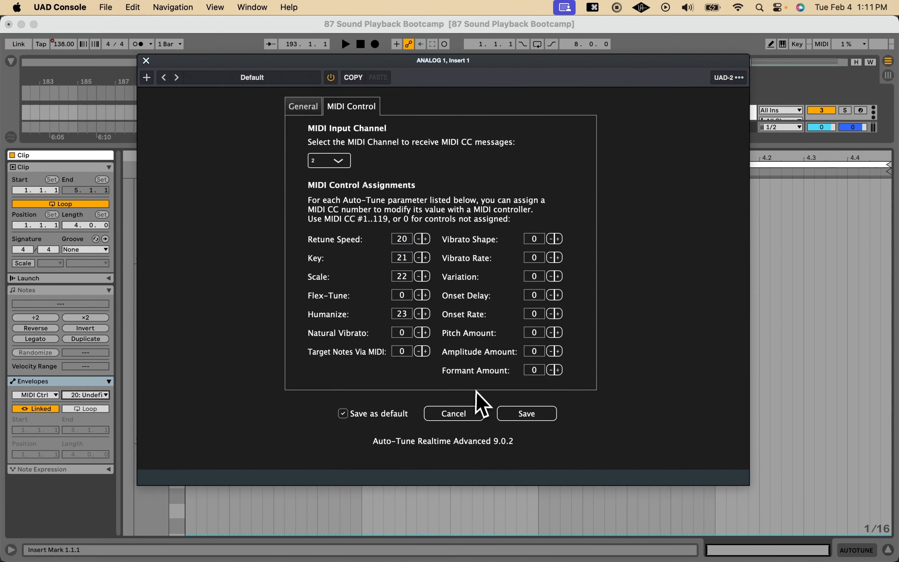
click(471, 413)
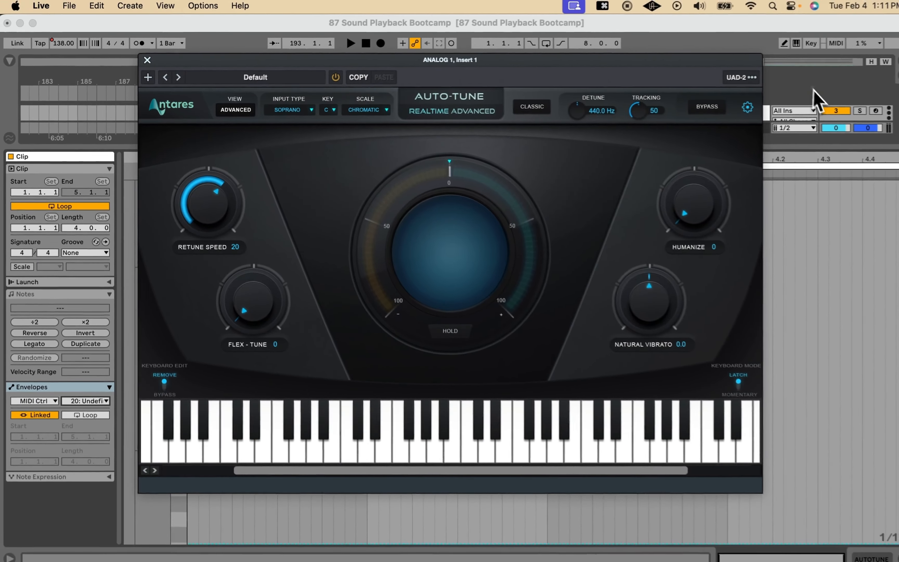
Switch back to Ableton Live and raise the clip's CC 20 envelope to about 94.
click(797, 91)
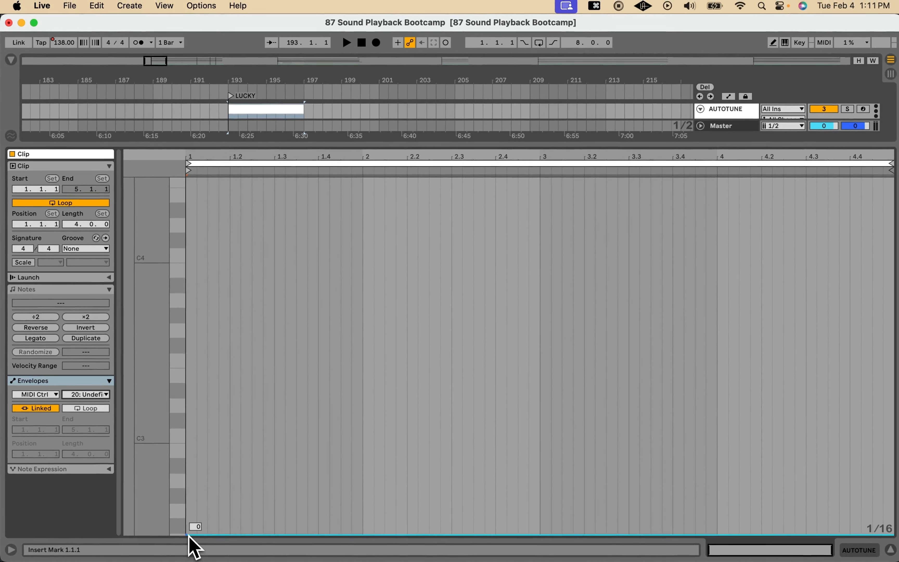
drag(188, 535, 188, 271)
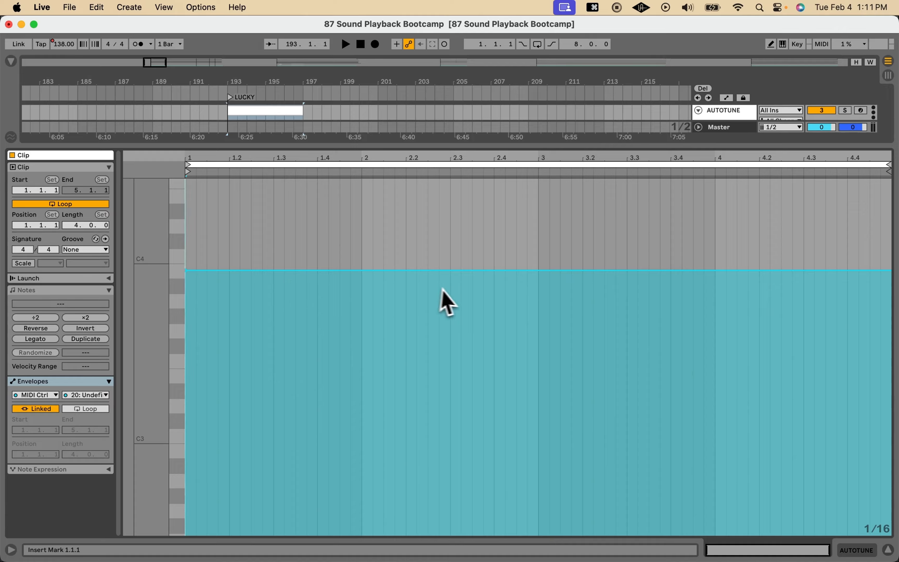
Switch to UAD Console, check Auto-Tune's Retune Speed and try the knob by hand up to its fastest setting, 0.
key(ctrl+Up)
click(400, 190)
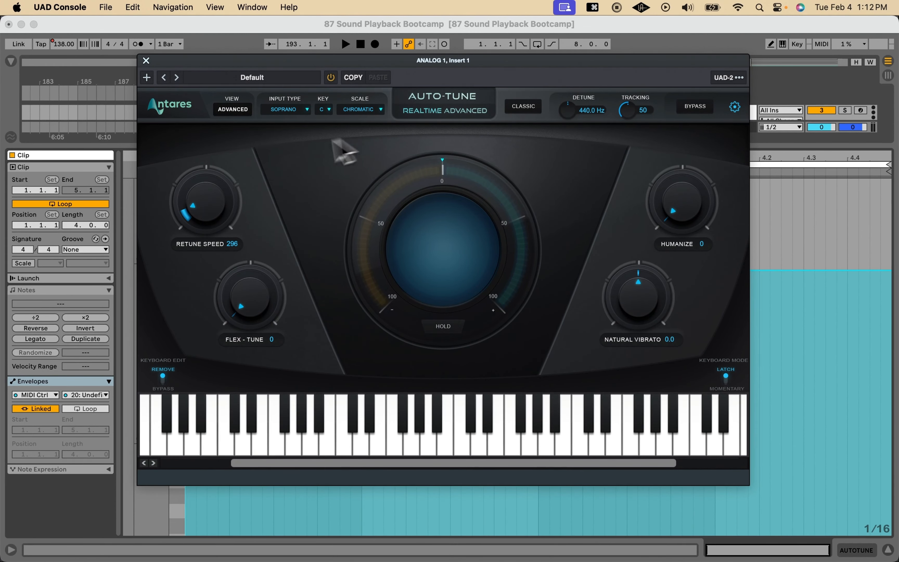
drag(209, 213, 224, 18)
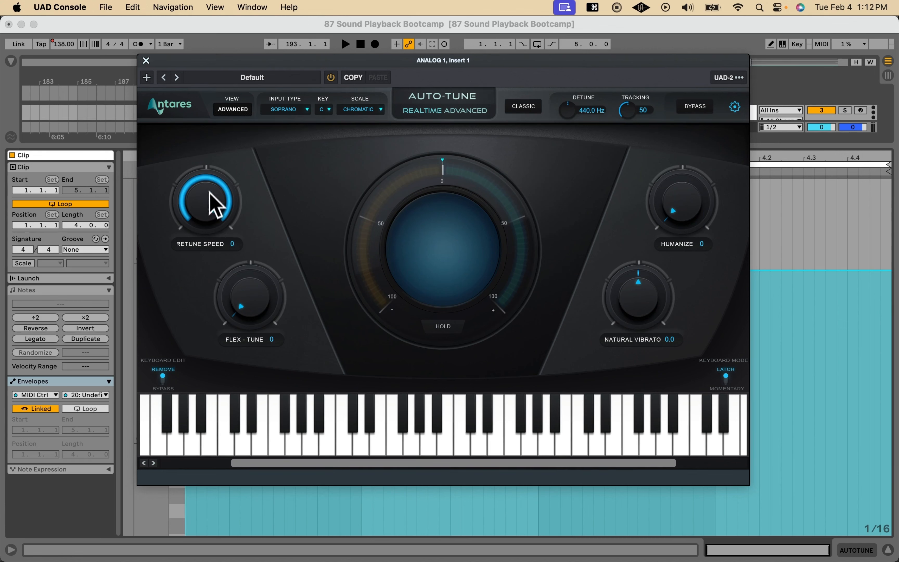
drag(208, 201, 217, 245)
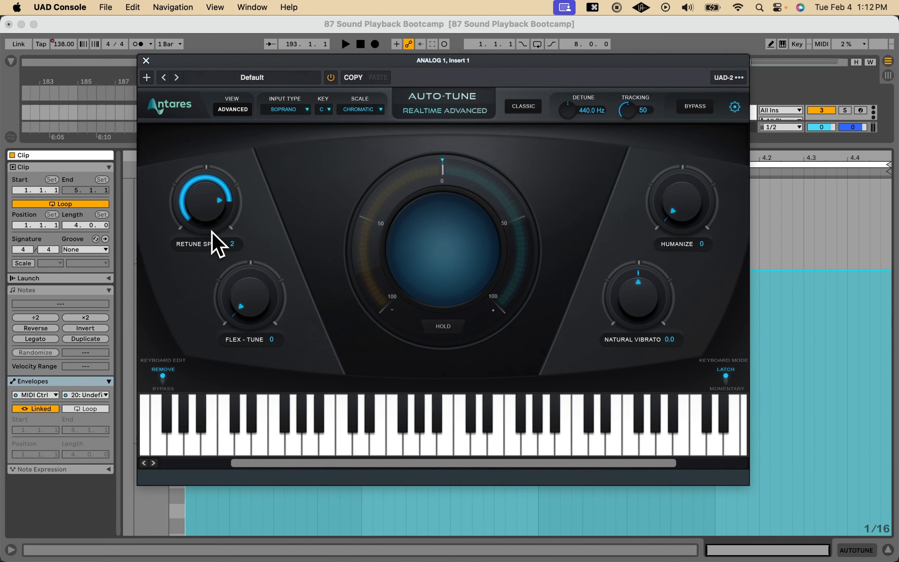
In Ableton Live, try the CC 20 envelope at its 127 maximum, and set it to 5 across the clip.
click(728, 22)
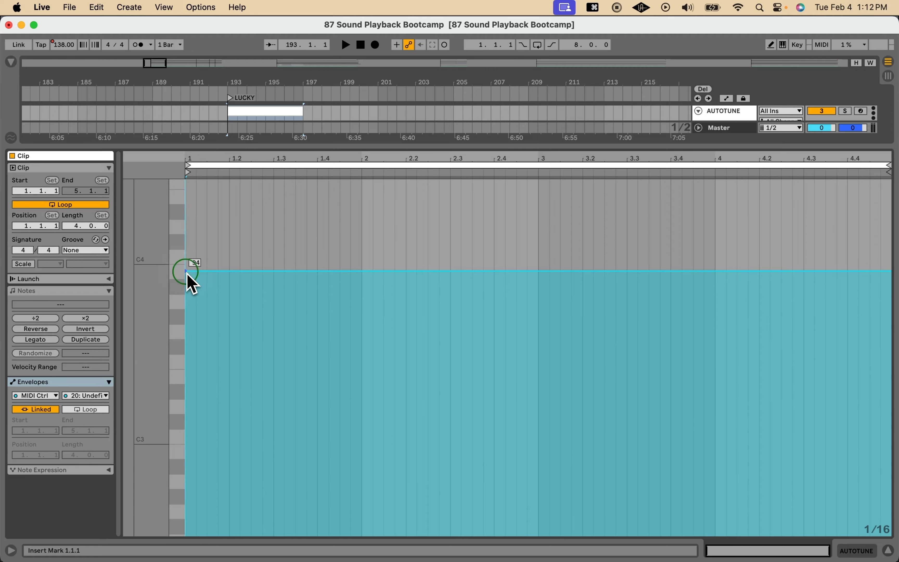
drag(186, 274, 188, 272)
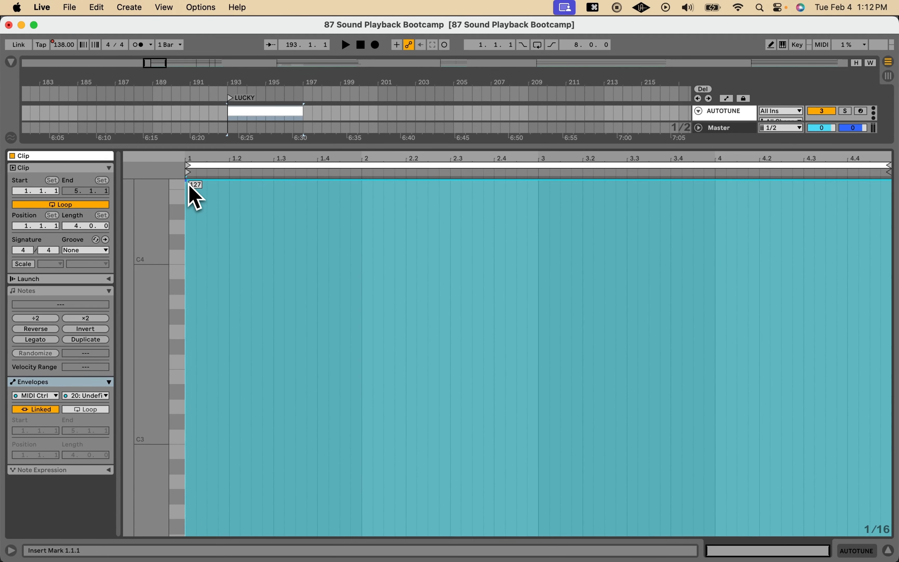
drag(189, 185, 190, 186)
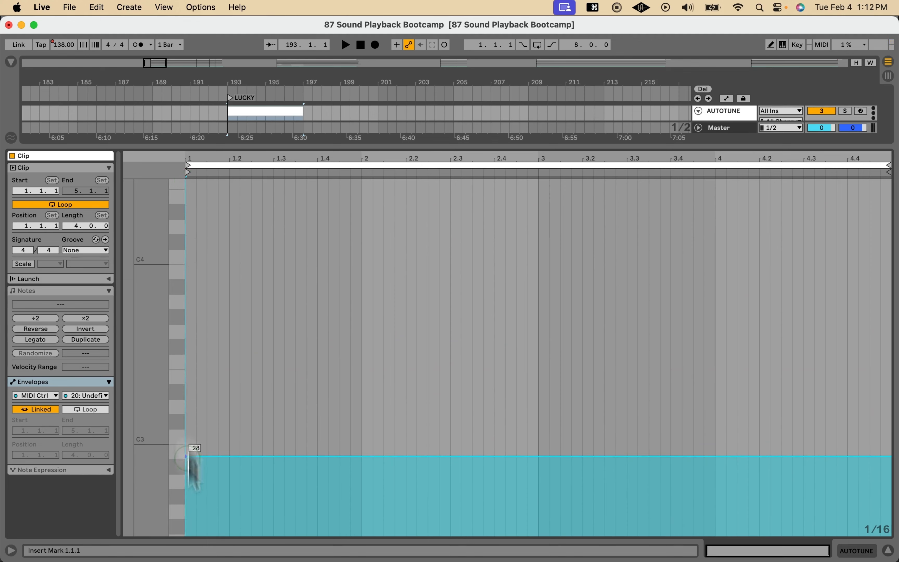
drag(189, 462, 188, 462)
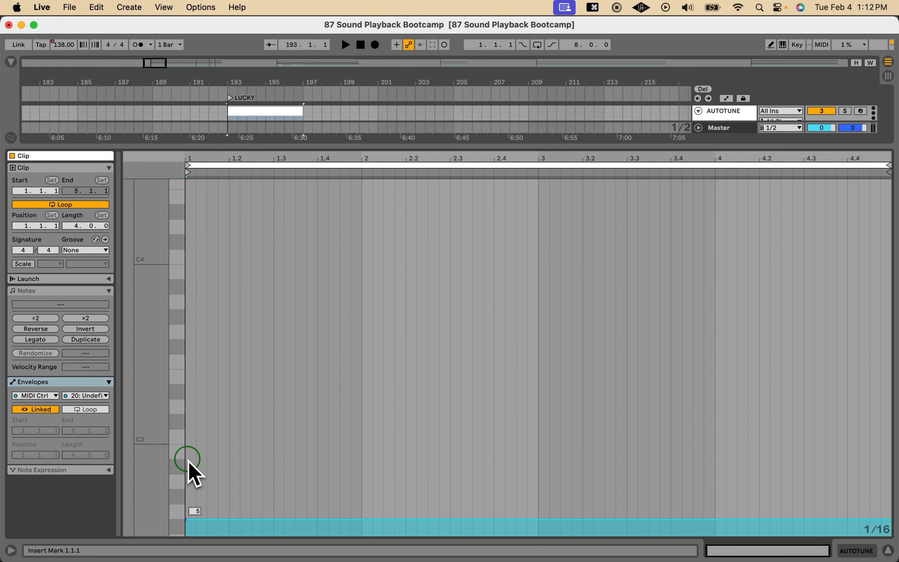
Switch to UAD Console to check Auto-Tune's Retune Speed, and move the plug-in window clear of Live's arrangement.
key(ctrl+Up)
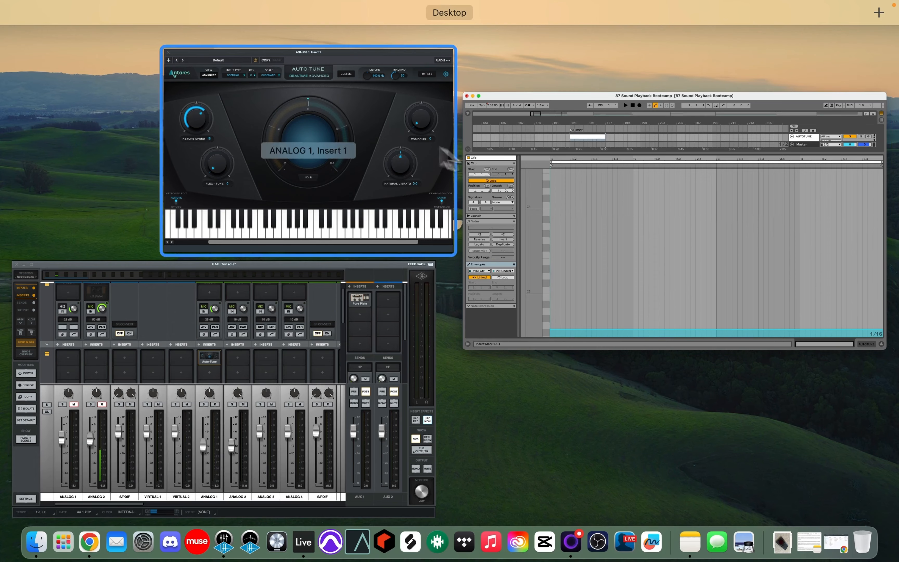
click(440, 148)
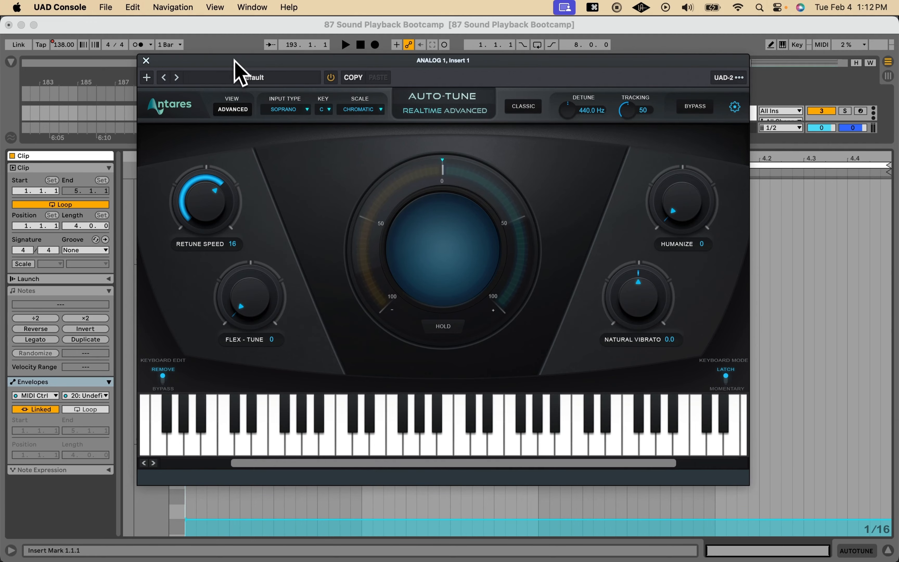
drag(235, 63, 321, 180)
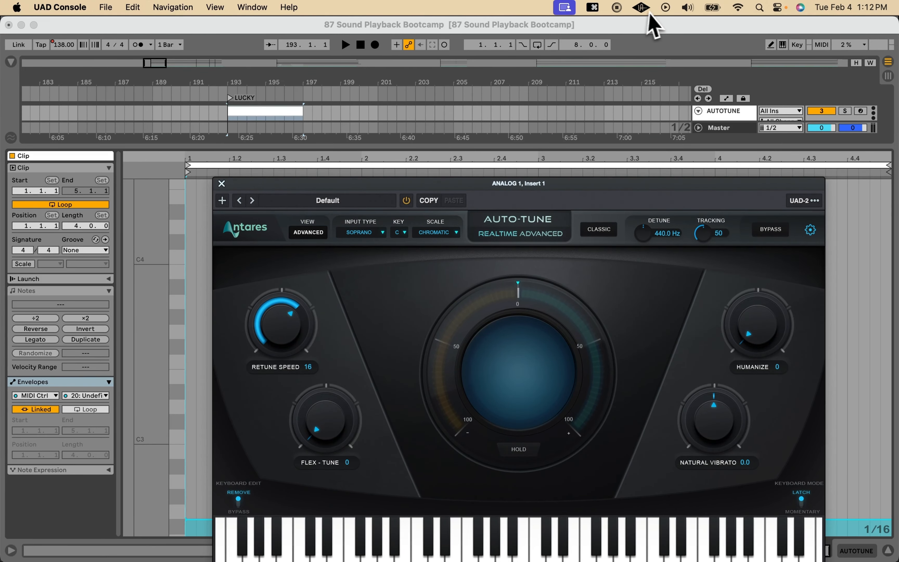
In Ableton Live, reopen the AUTOTUNE clip, select controller 21 as its envelope and raise it to a little under half.
click(658, 23)
click(888, 550)
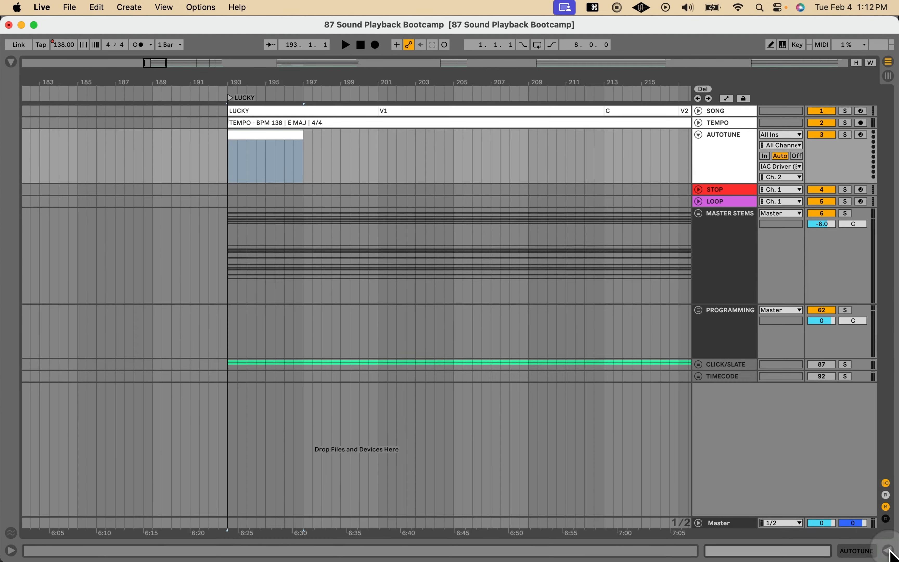
scroll(415, 218, left, 1)
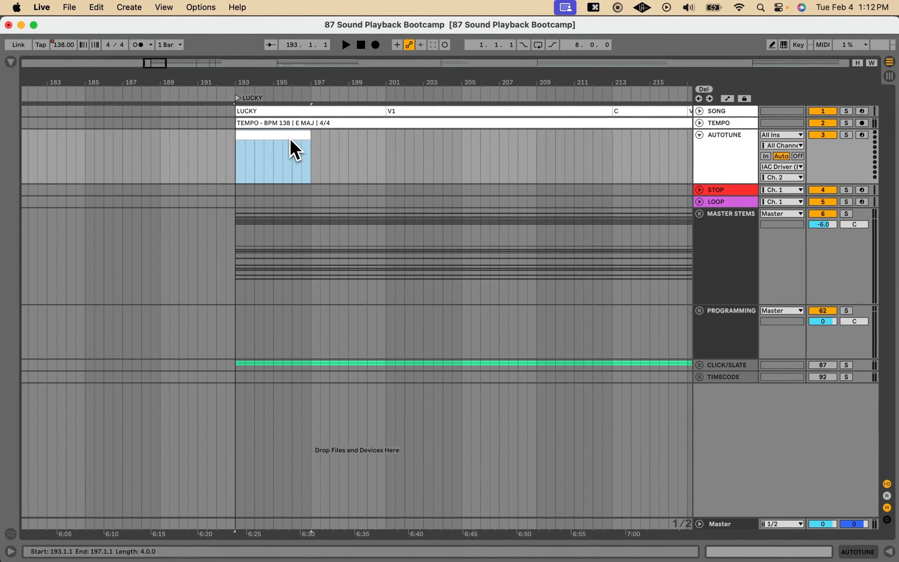
double_click(379, 207)
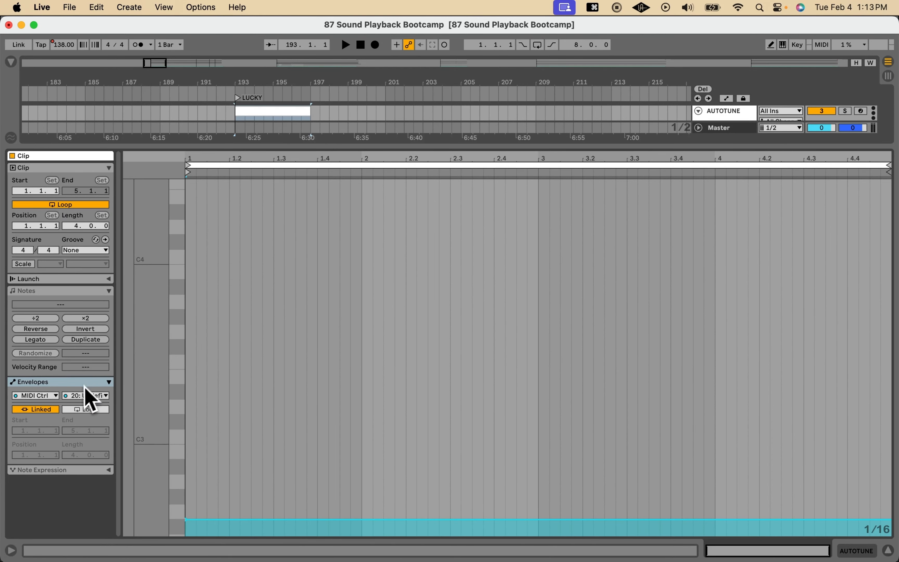
click(85, 397)
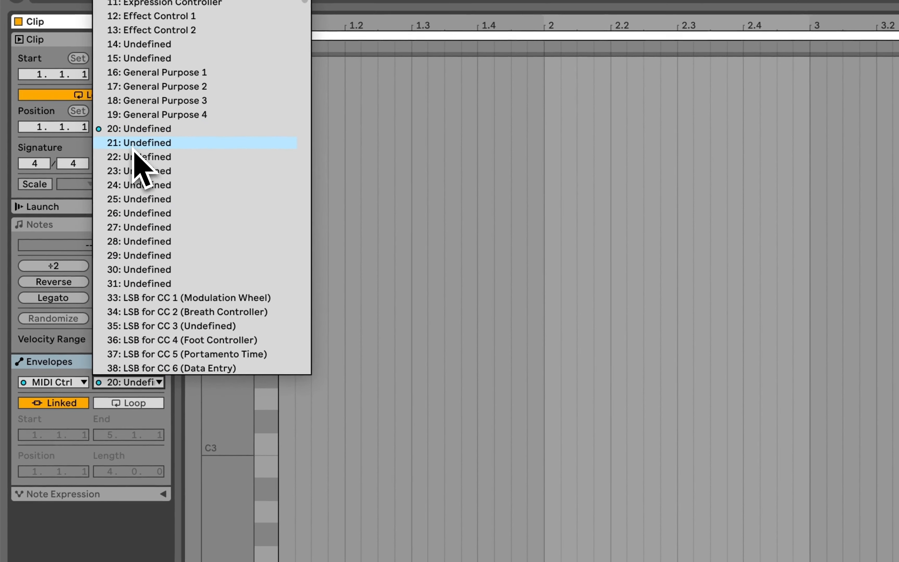
click(94, 252)
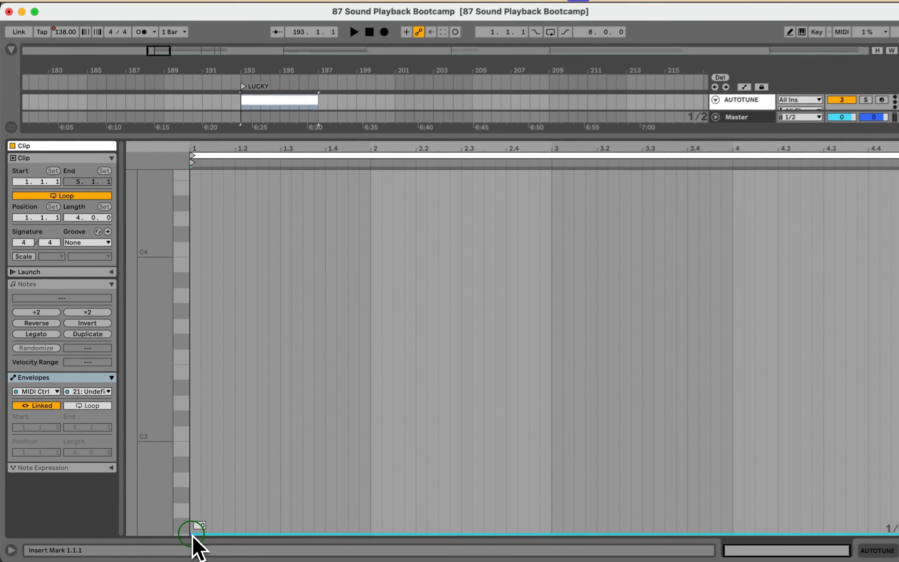
drag(233, 529, 233, 357)
drag(188, 535, 189, 435)
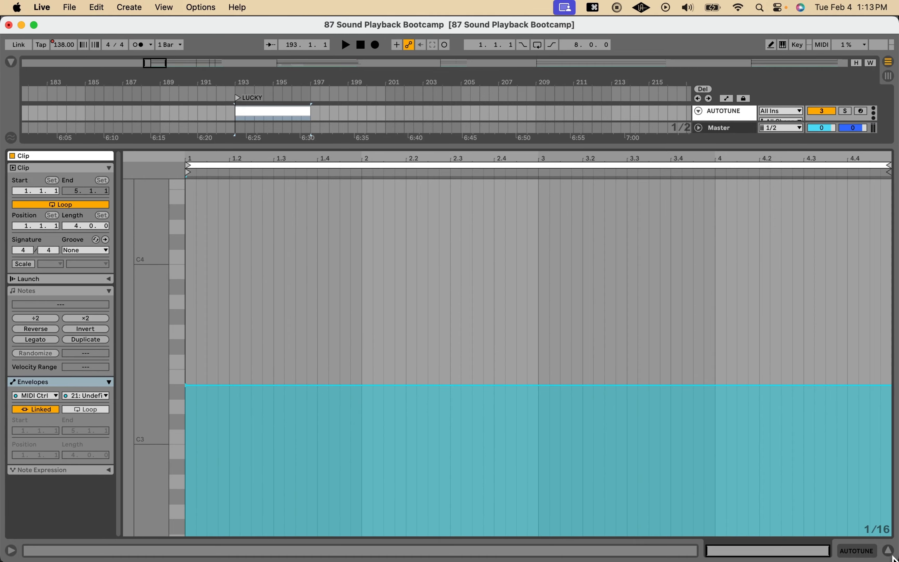
Narrow the Ableton Live window to about half the screen width and place the Auto-Tune window beside it.
drag(895, 557, 504, 554)
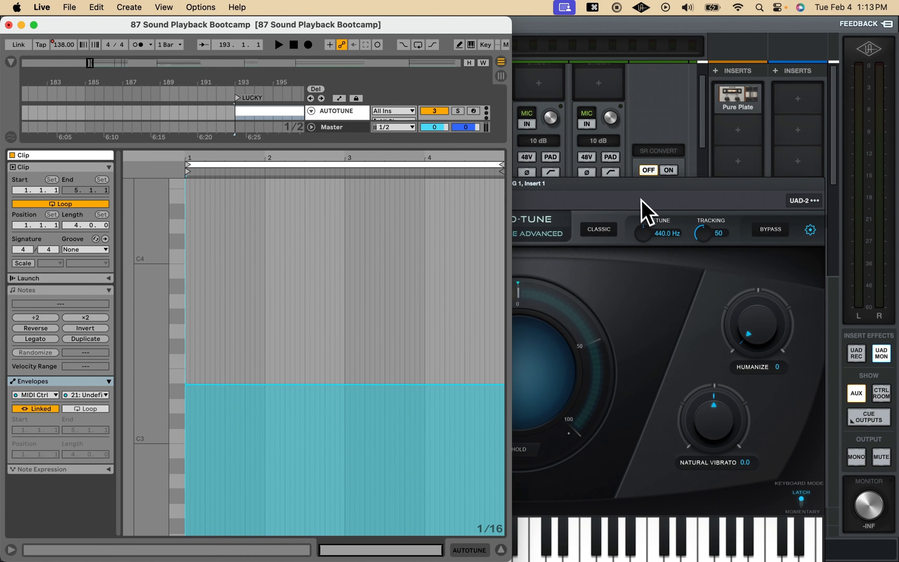
drag(641, 199, 898, 68)
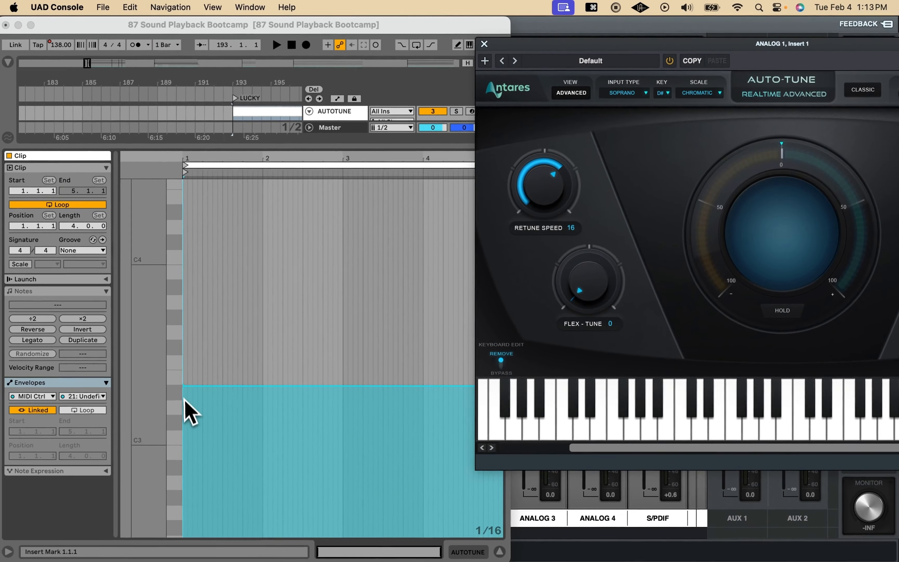
In Ableton Live, set the clip's CC 21 envelope to 51 so that Auto-Tune's key becomes E.
click(189, 397)
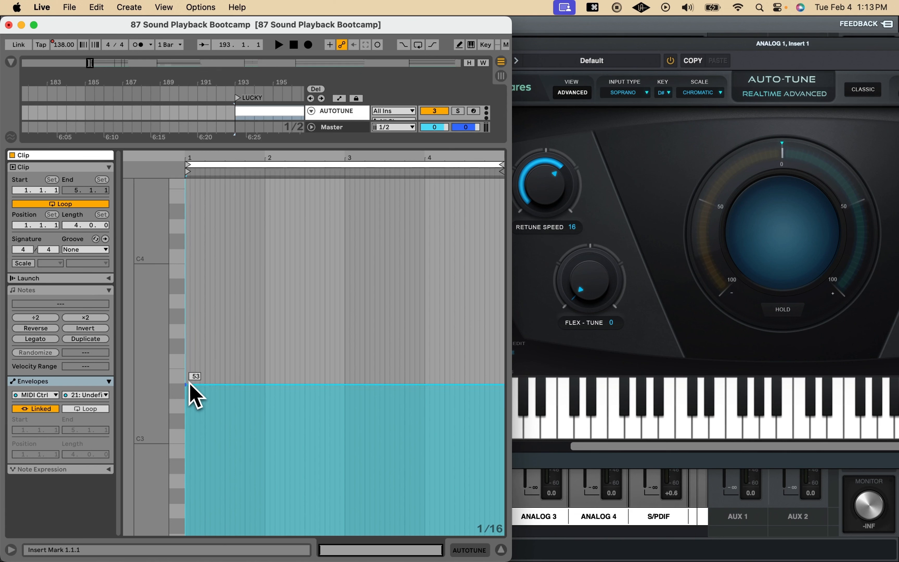
mouse_move(187, 385)
mouse_down()
mouse_move(188, 361)
mouse_move(188, 384)
mouse_up()
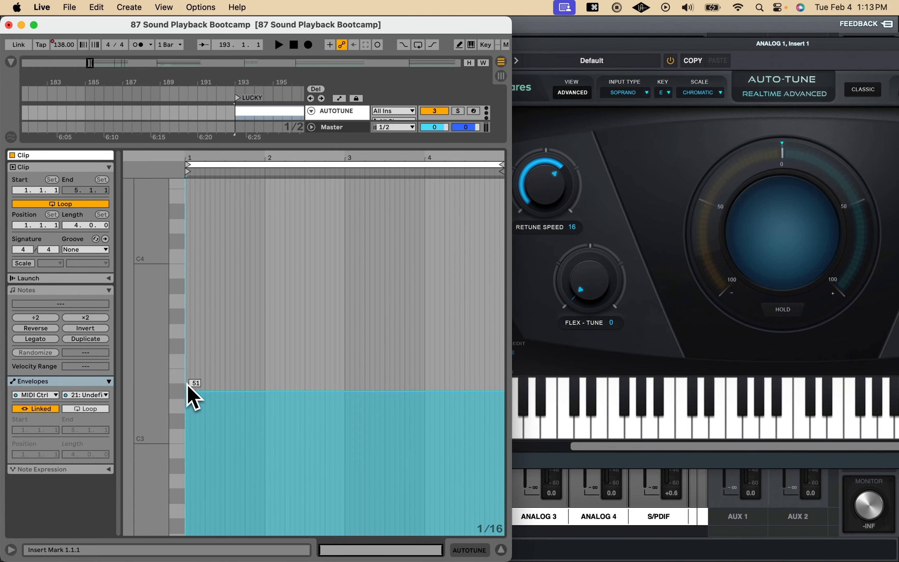
Select controller 22 as the clip envelope and raise it slightly above zero across the clip to set Auto-Tune's scale to Major.
click(97, 397)
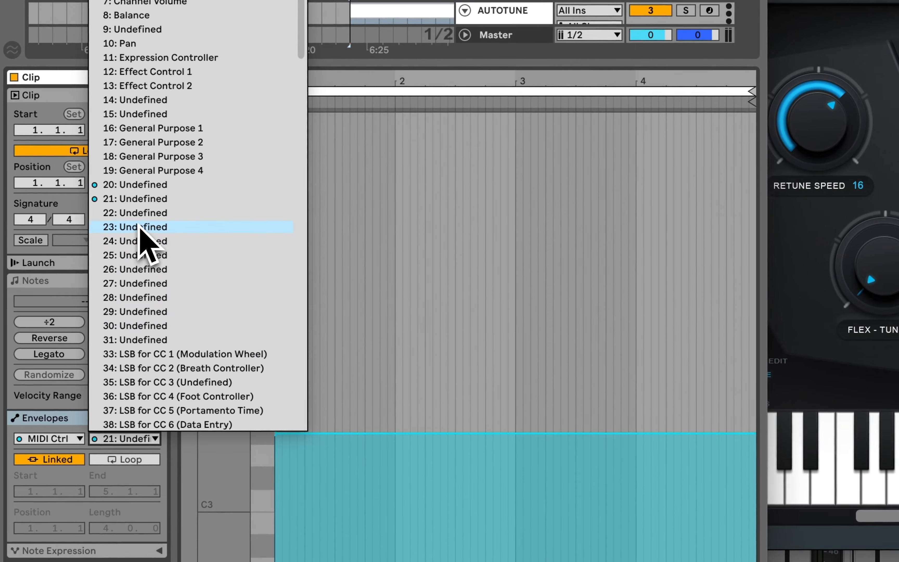
click(140, 227)
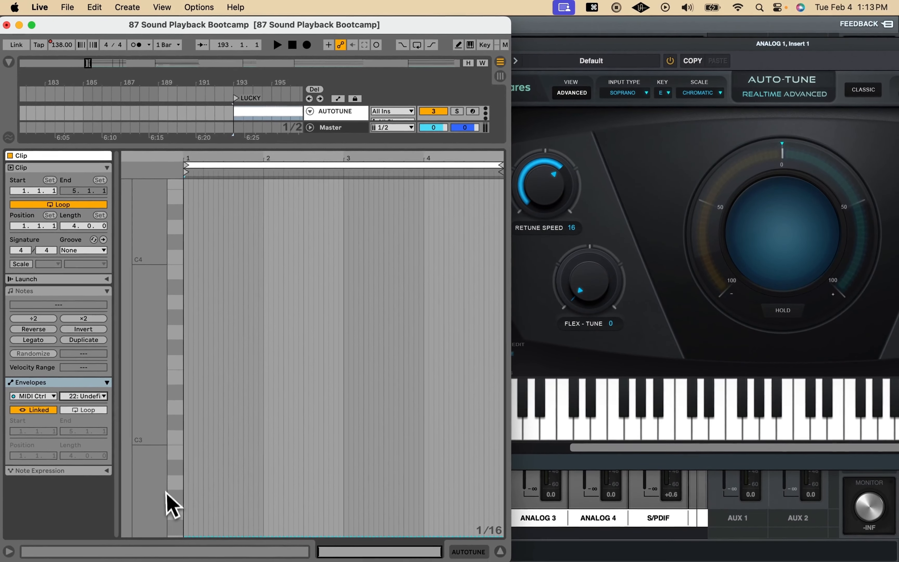
click(186, 534)
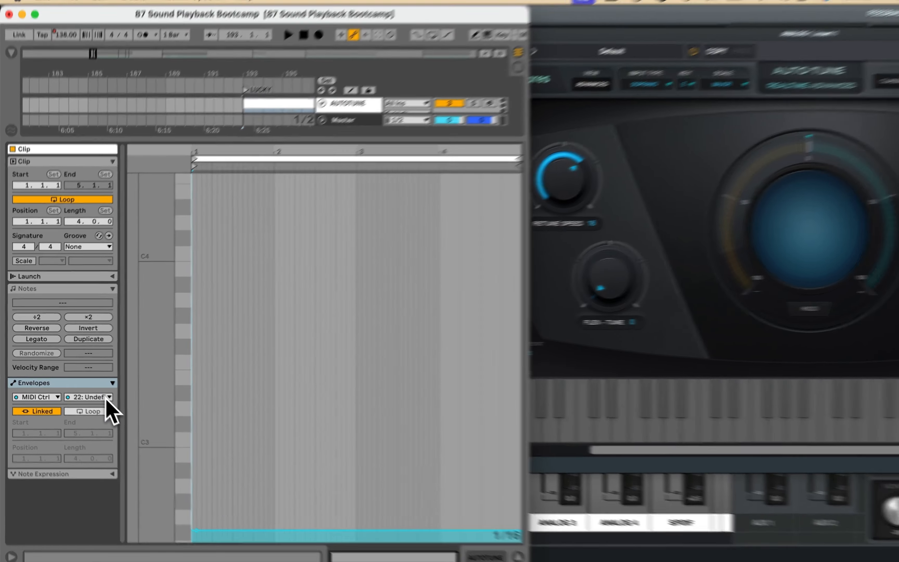
Select controller 23 as the clip envelope, bring Auto-Tune's Humanize knob into view, and raise the envelope to its maximum for Humanize 100.
click(105, 395)
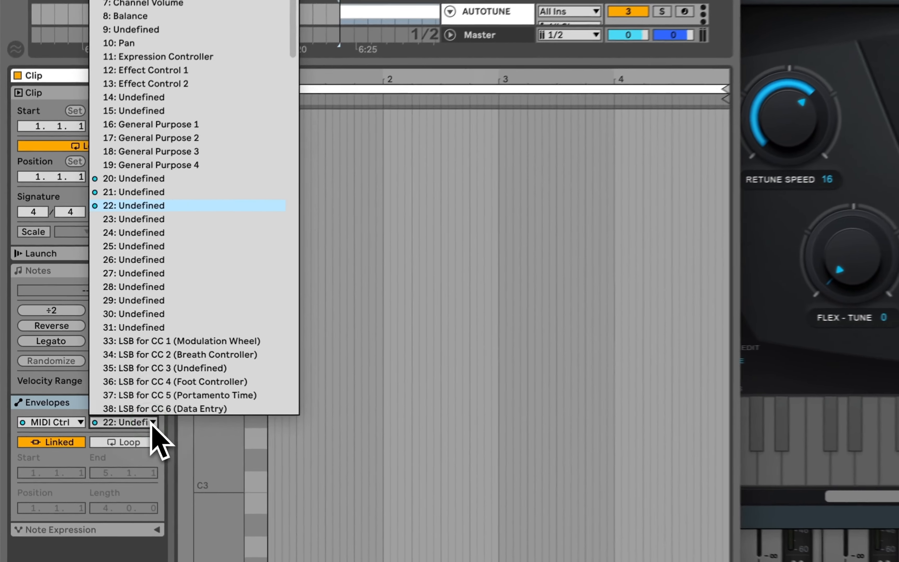
click(141, 219)
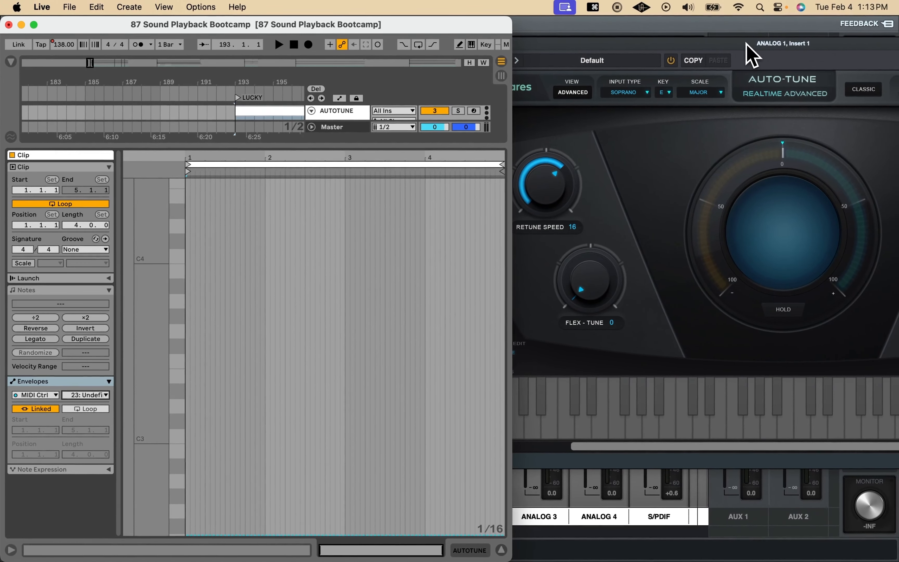
drag(750, 55, 554, 60)
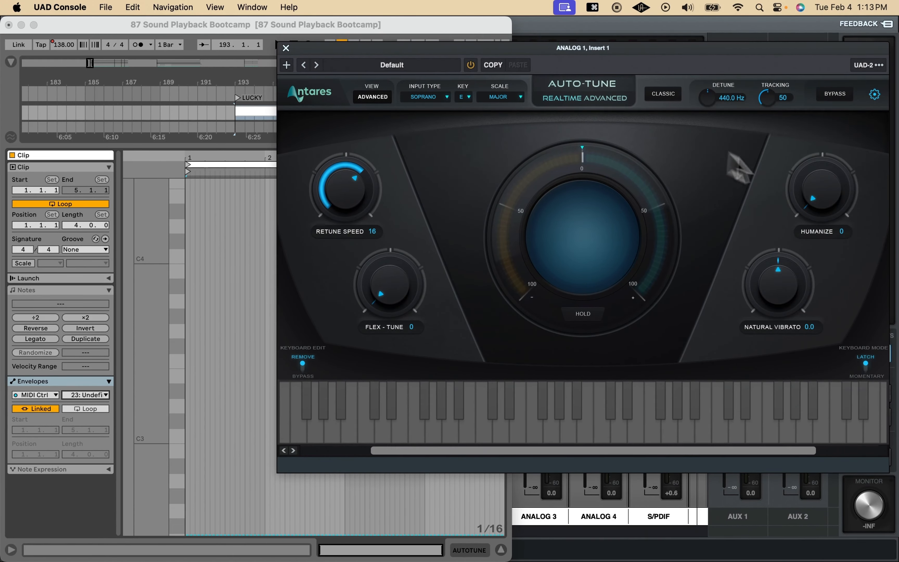
click(193, 441)
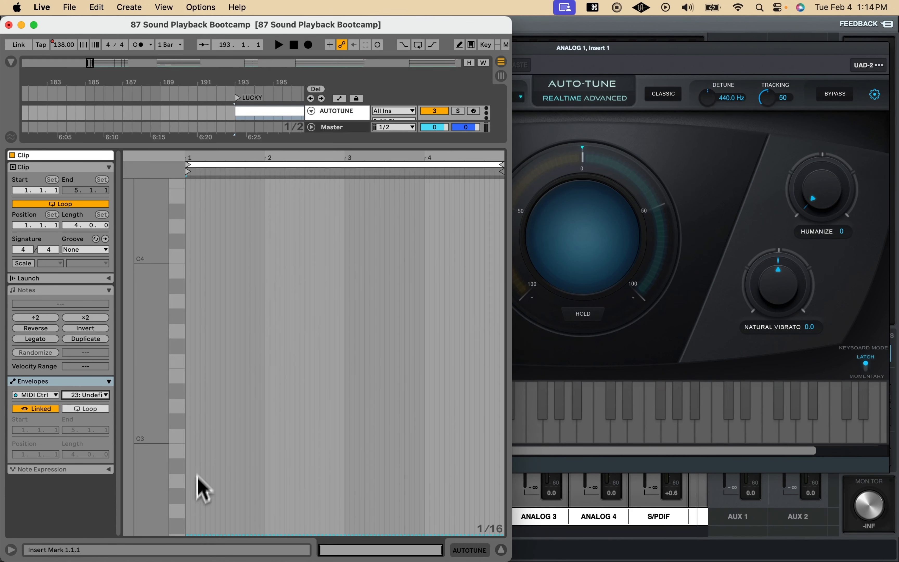
drag(188, 533, 190, 200)
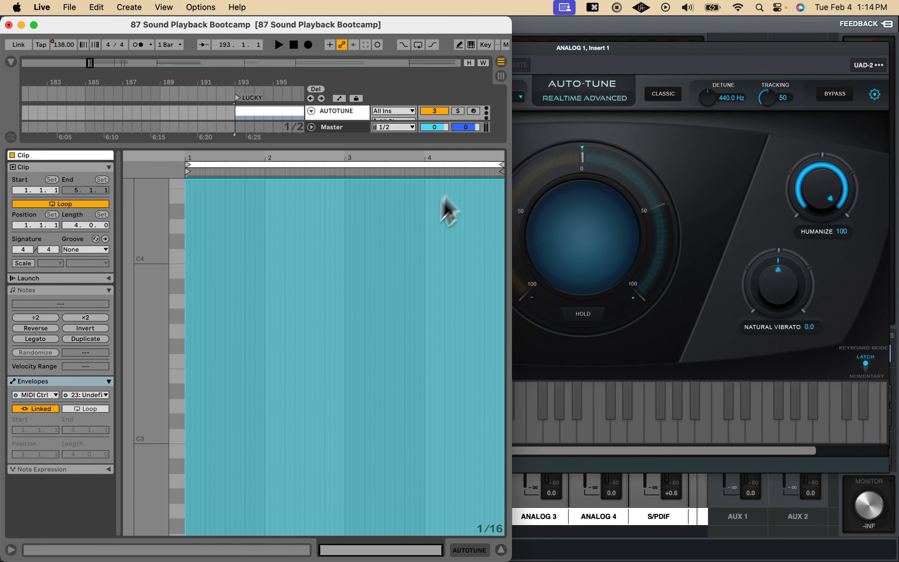
In UAD Console, bring the Auto-Tune window forward and set its input type to Alto/Tenor.
drag(630, 57, 659, 57)
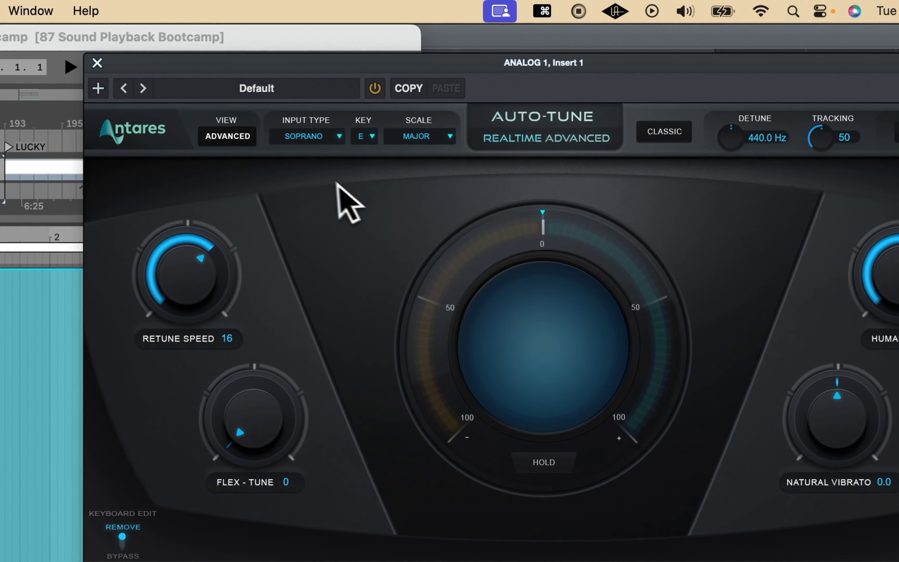
click(414, 102)
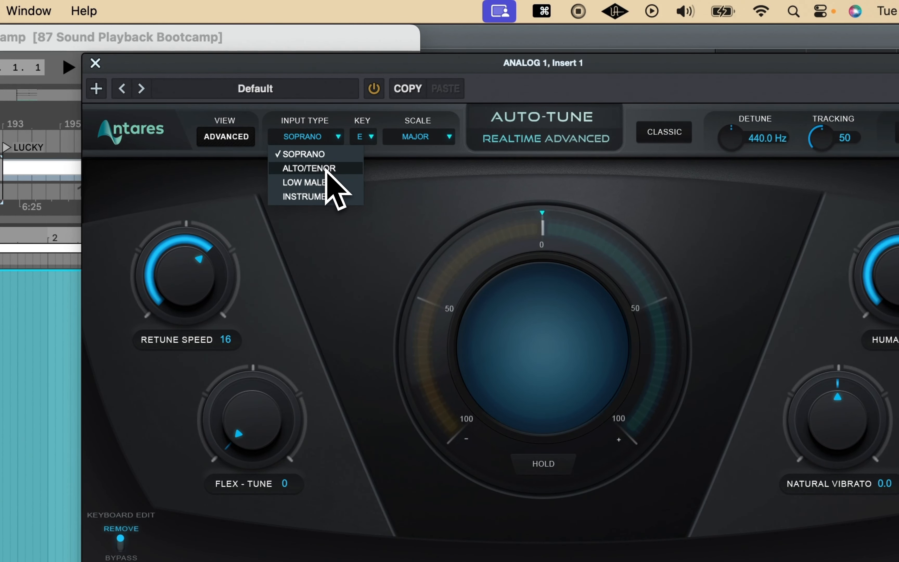
click(307, 170)
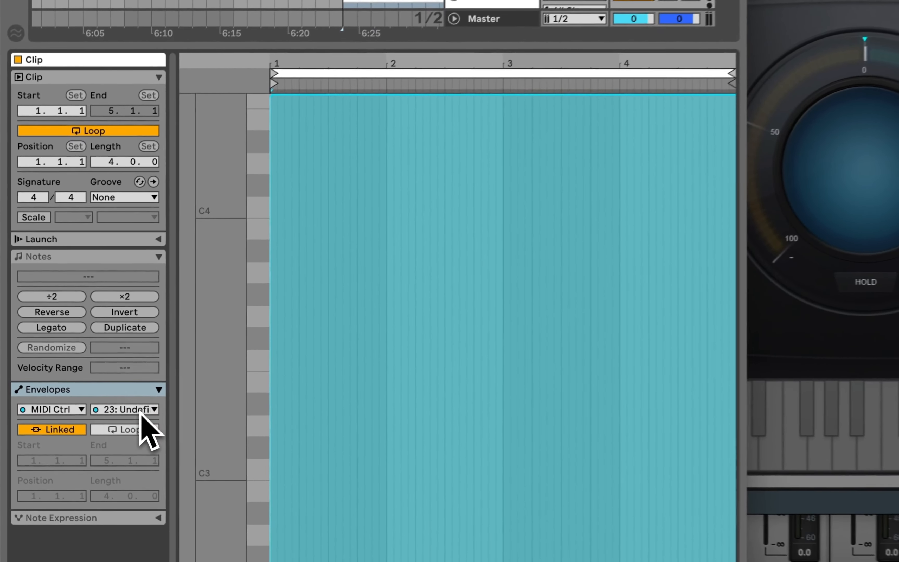
click(96, 397)
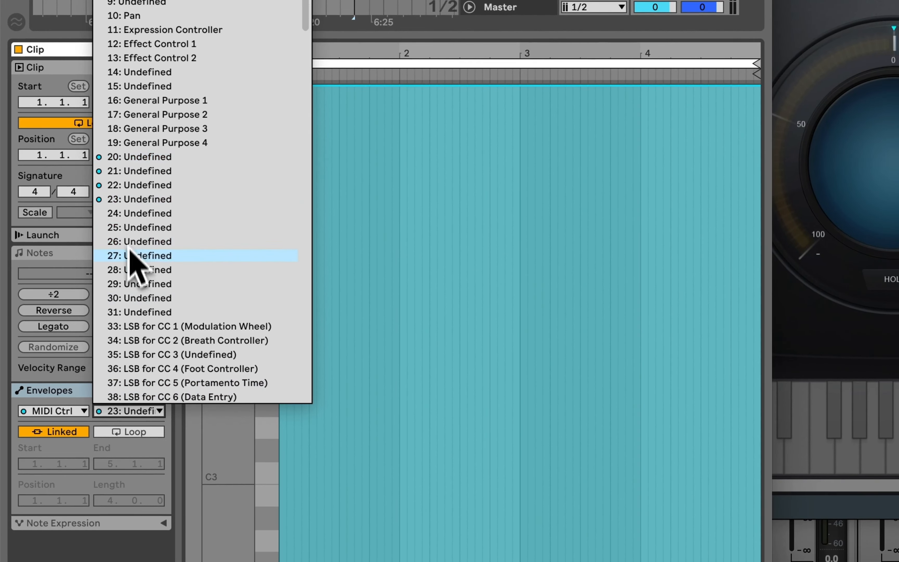
click(116, 425)
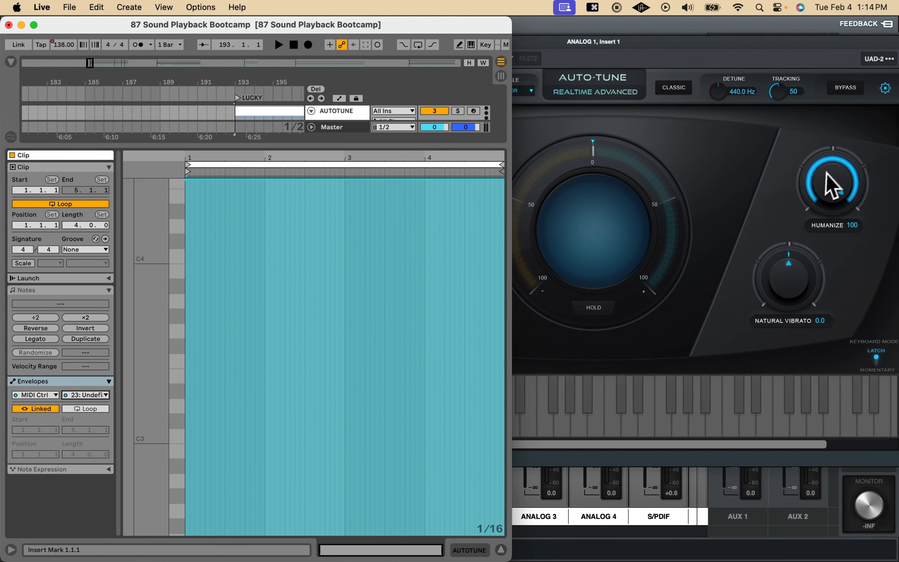
Move the Auto-Tune window aside, widen the Ableton Live window to the full screen, and hide the clip view to show all arrangement tracks.
drag(629, 42, 796, 30)
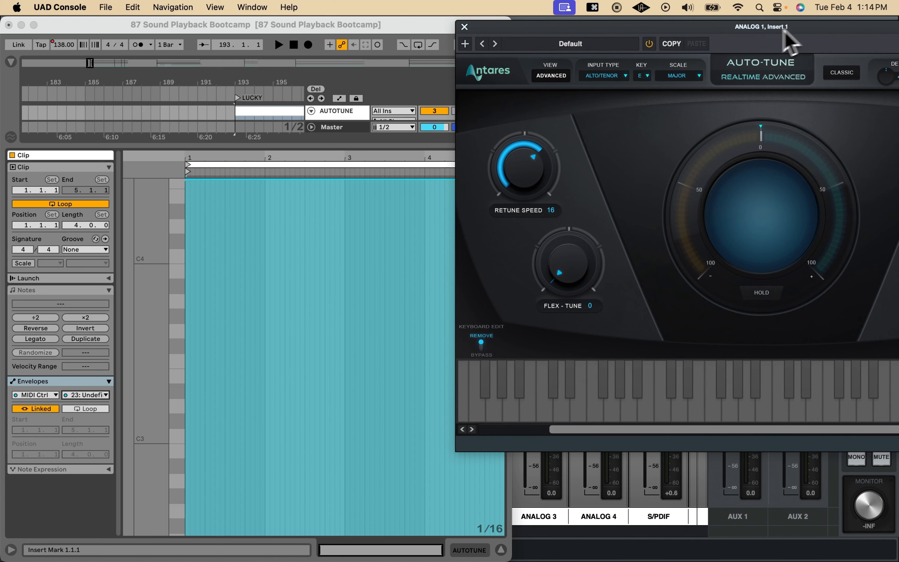
click(382, 28)
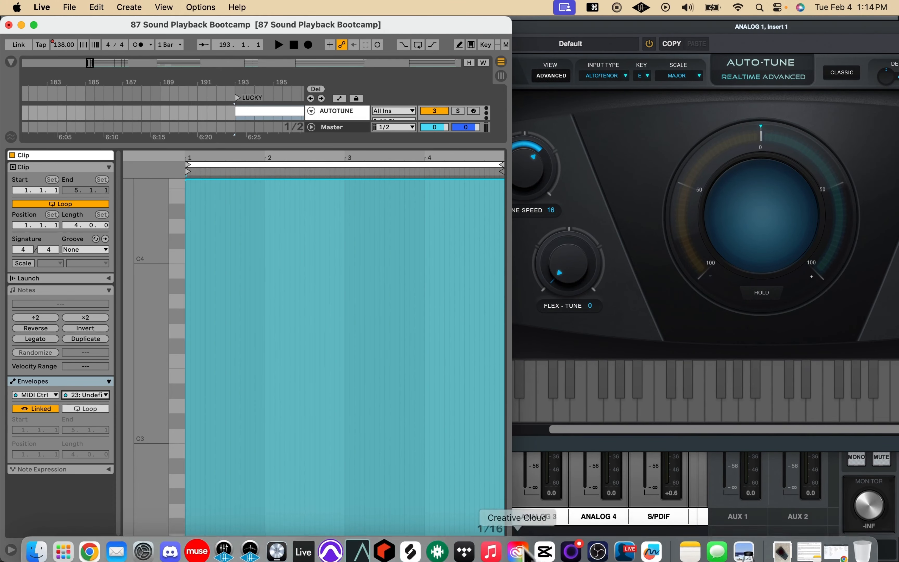
drag(520, 557, 897, 559)
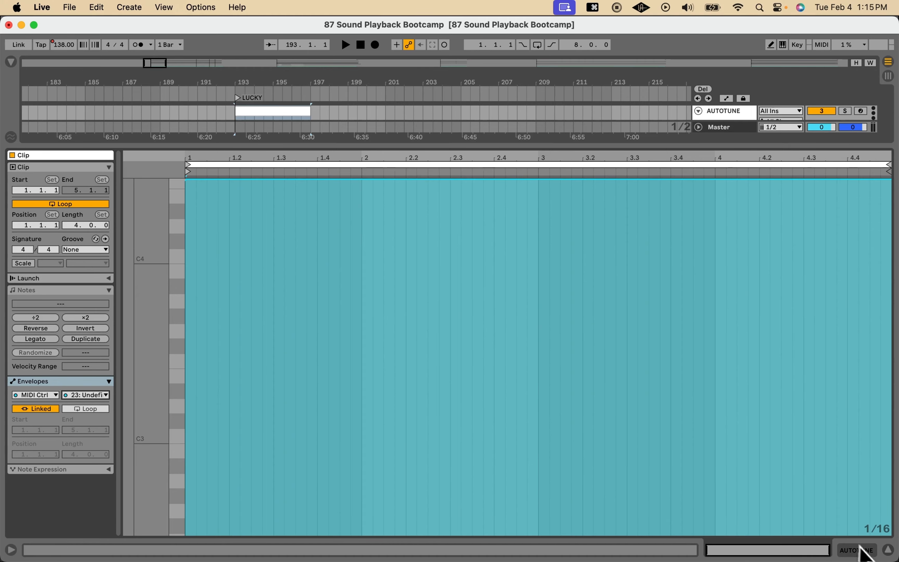
click(892, 552)
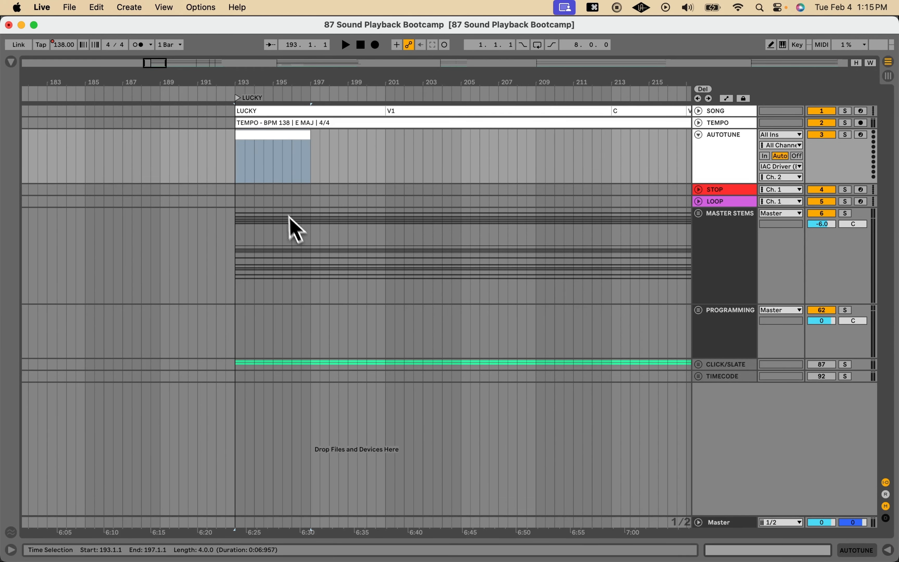
Copy the AUTOTUNE clip from the start of LUCKY and paste it at bar 381, where COME THROUGH begins.
click(270, 169)
scroll(269, 168, down, 5)
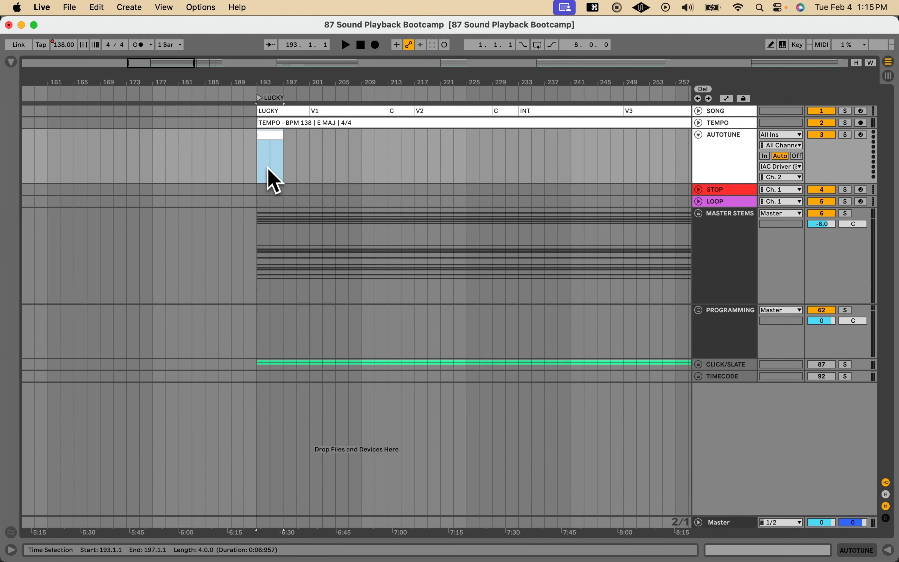
click(297, 161)
click(275, 143)
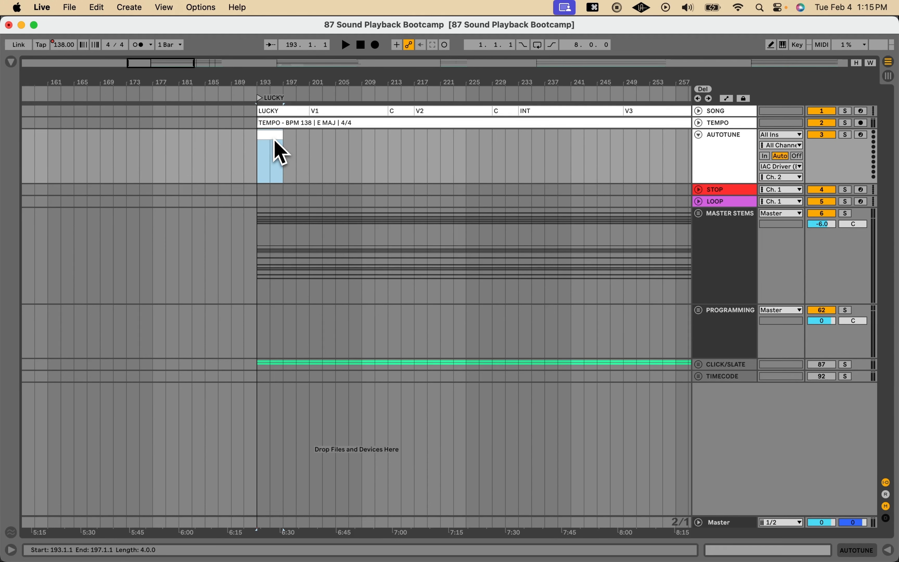
key(super+c)
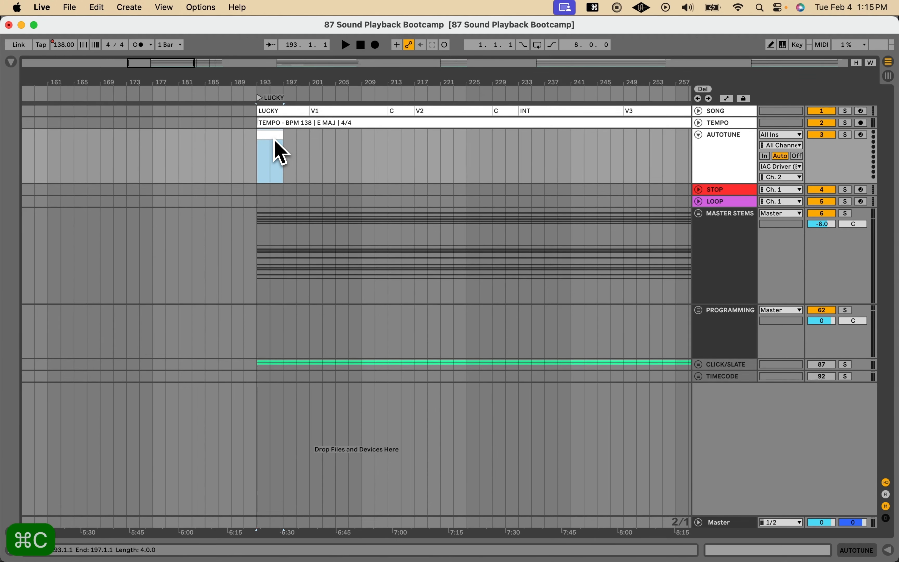
scroll(282, 152, down, 5)
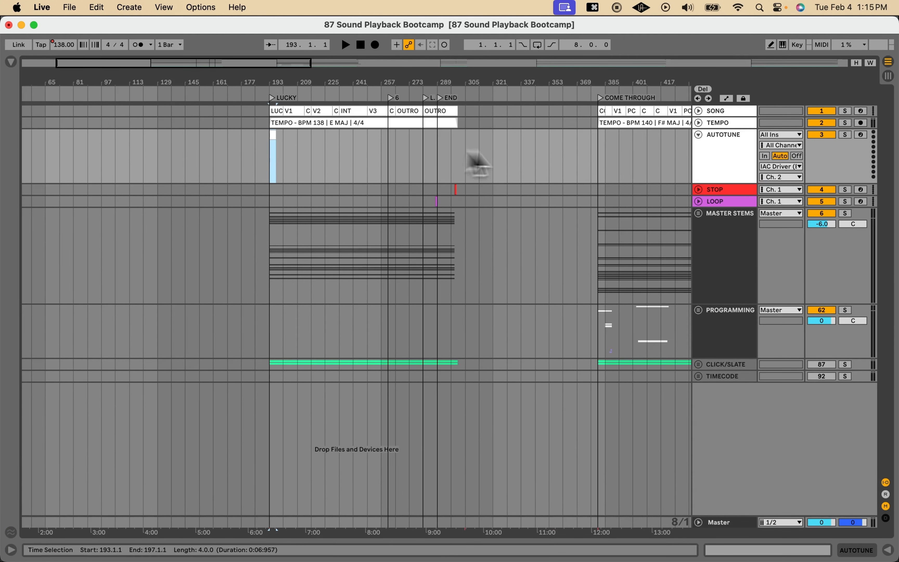
click(599, 152)
scroll(604, 164, right, 5)
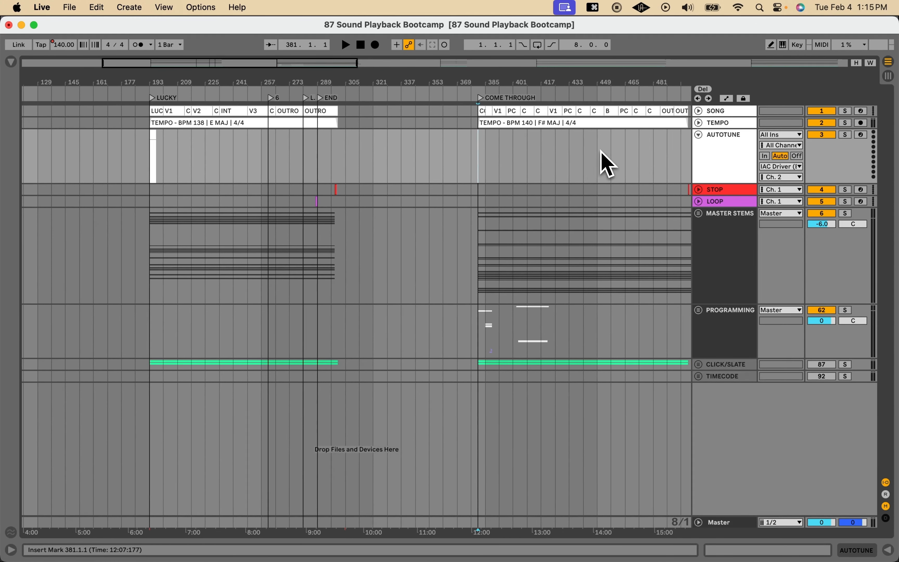
scroll(515, 181, up, 5)
key(super+v)
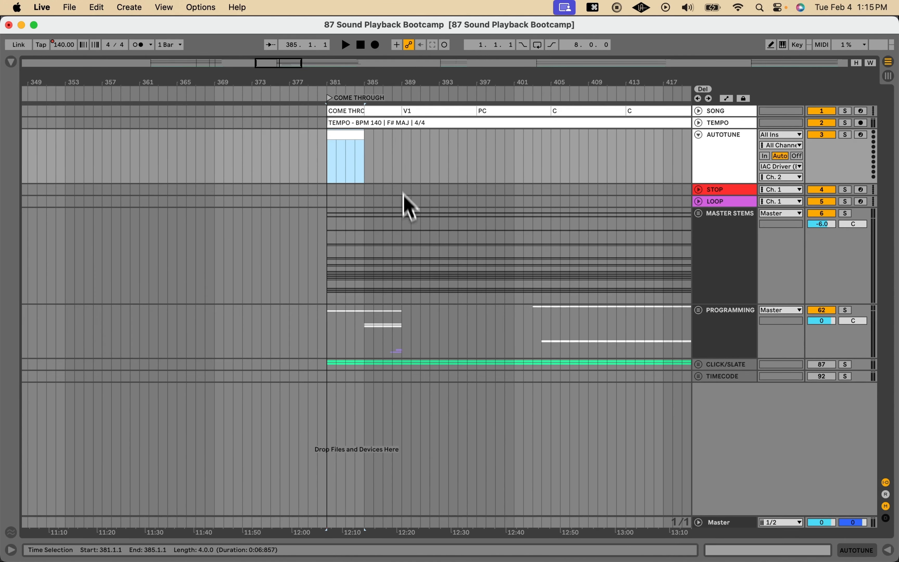
Open the pasted COME THROUGH clip, select its controller 21 envelope, and narrow the Live window to uncover Auto-Tune.
double_click(351, 141)
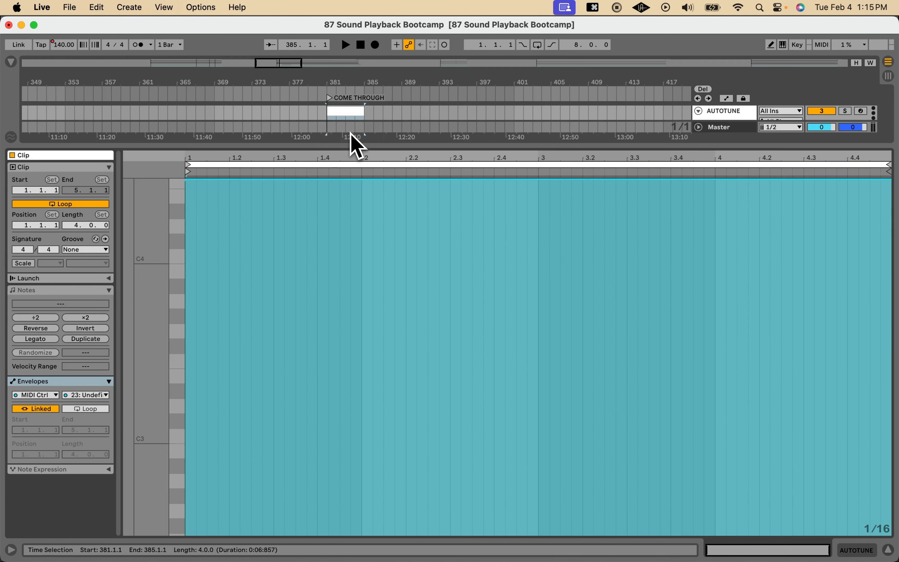
click(105, 395)
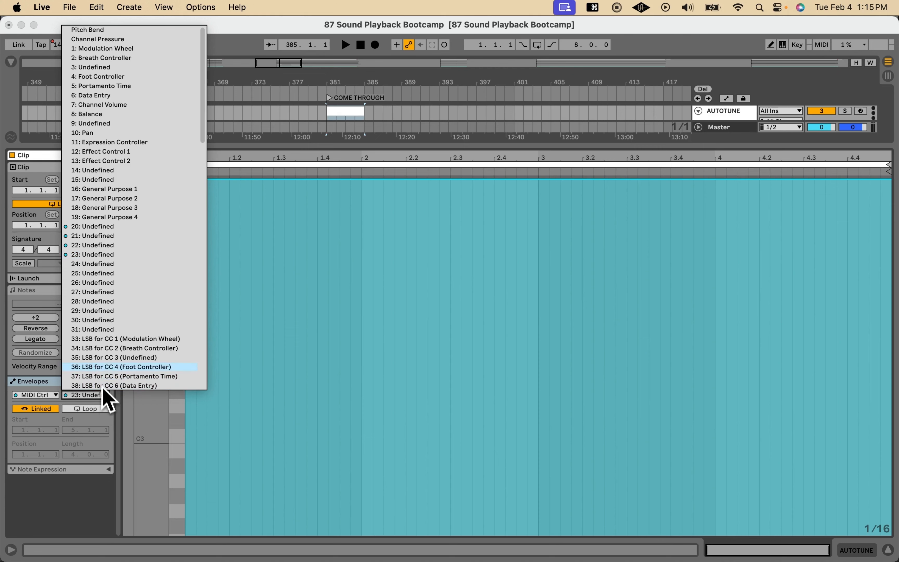
click(96, 237)
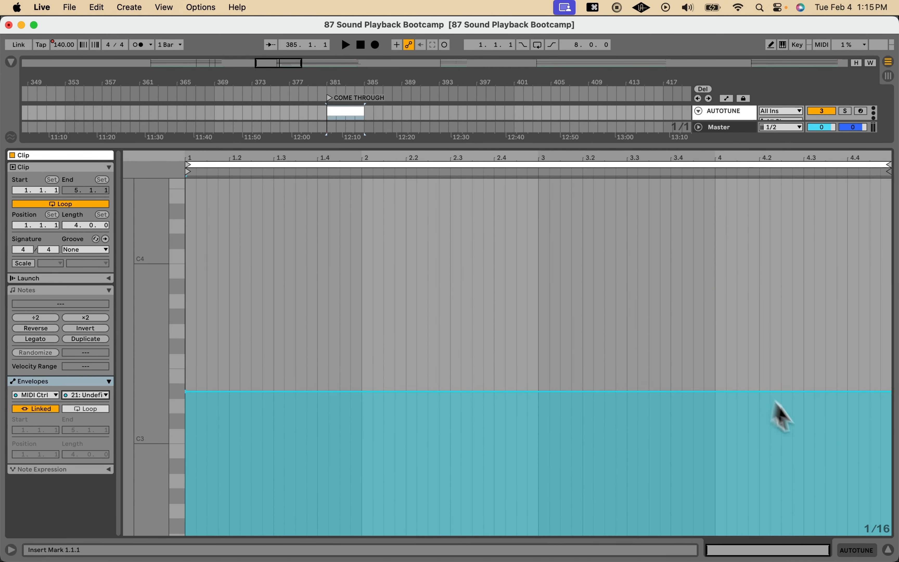
drag(895, 558, 594, 555)
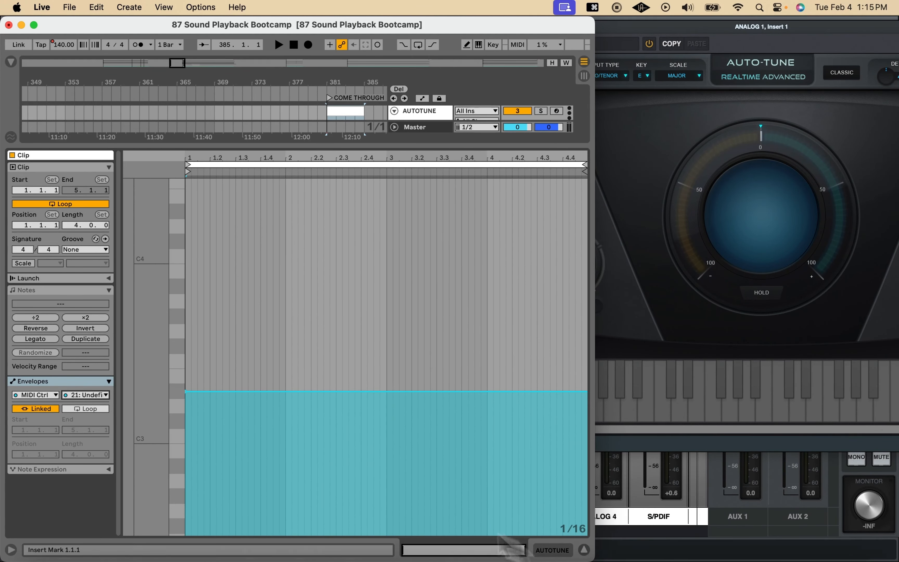
Adjust the COME THROUGH clip's CC 21 envelope until Auto-Tune's key is F#, putting the insert marker at the clip's start.
drag(186, 394, 187, 396)
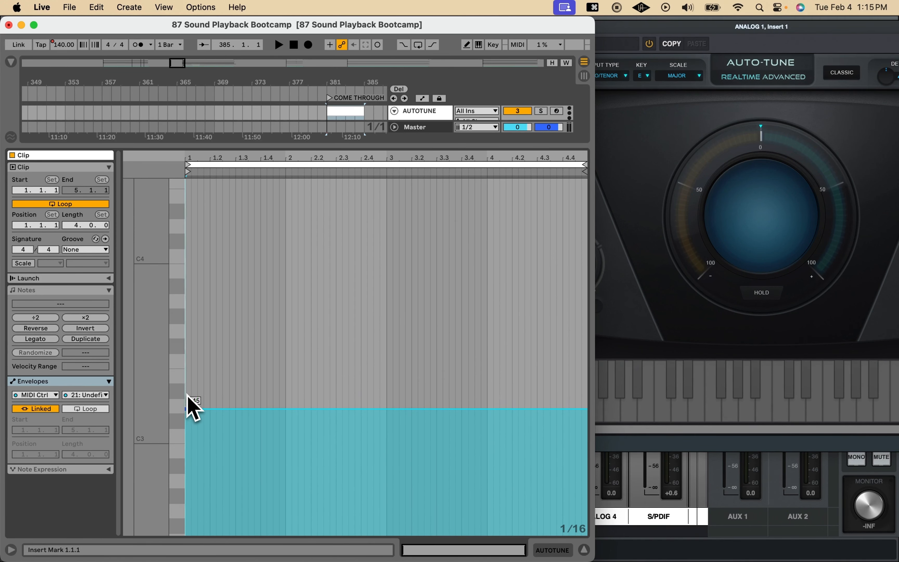
click(297, 118)
click(327, 112)
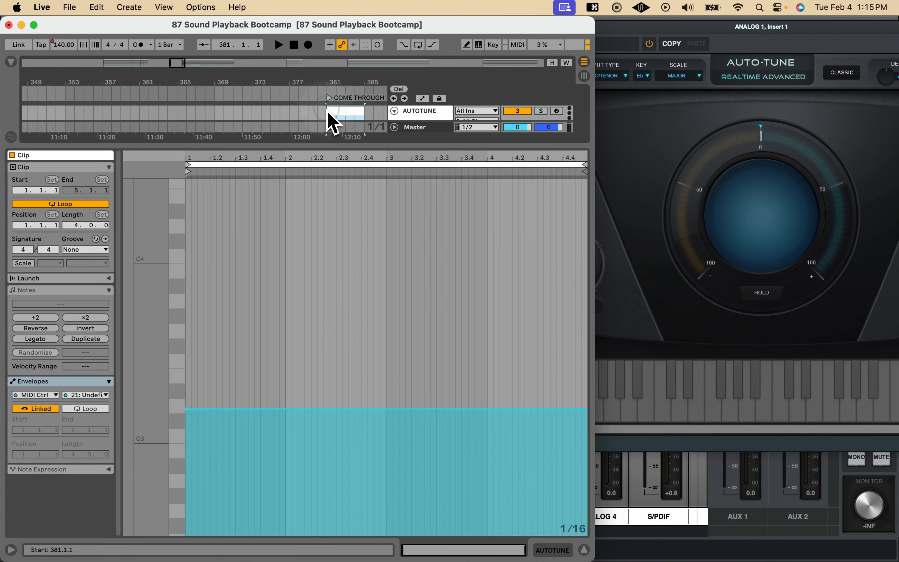
click(328, 118)
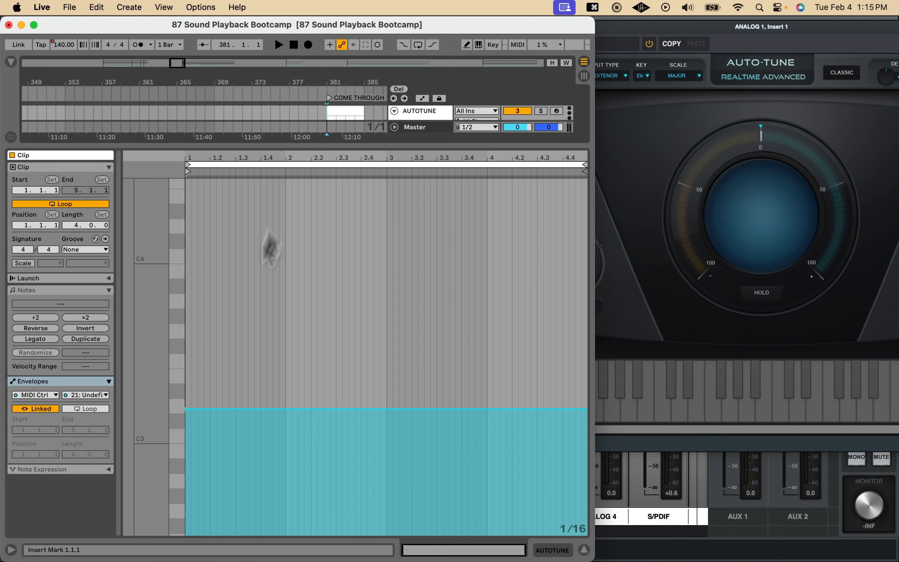
drag(189, 410, 188, 412)
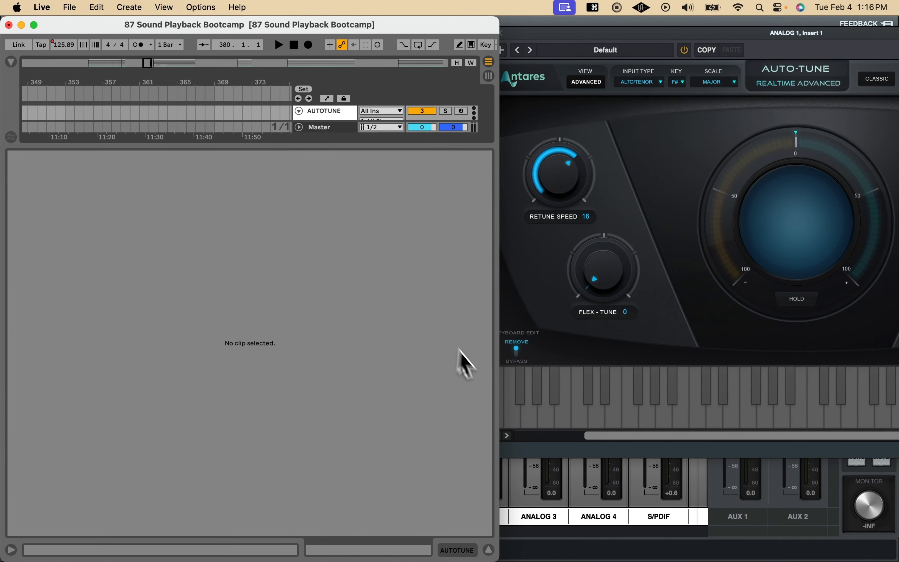
Open the AUTOTUNE clip at COME THROUGH and raise its controller 20 envelope until Auto-Tune's Retune Speed is 85.
click(489, 549)
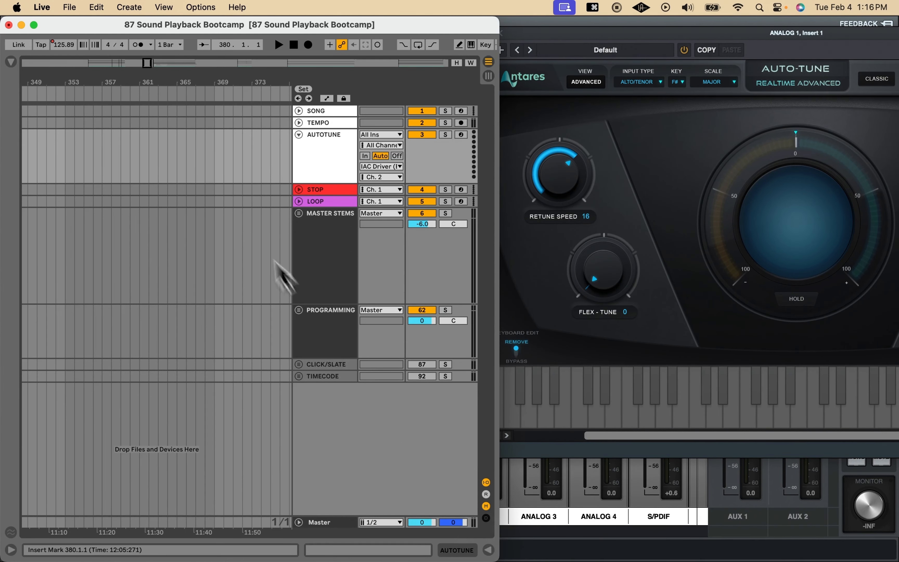
scroll(222, 192, right, 8)
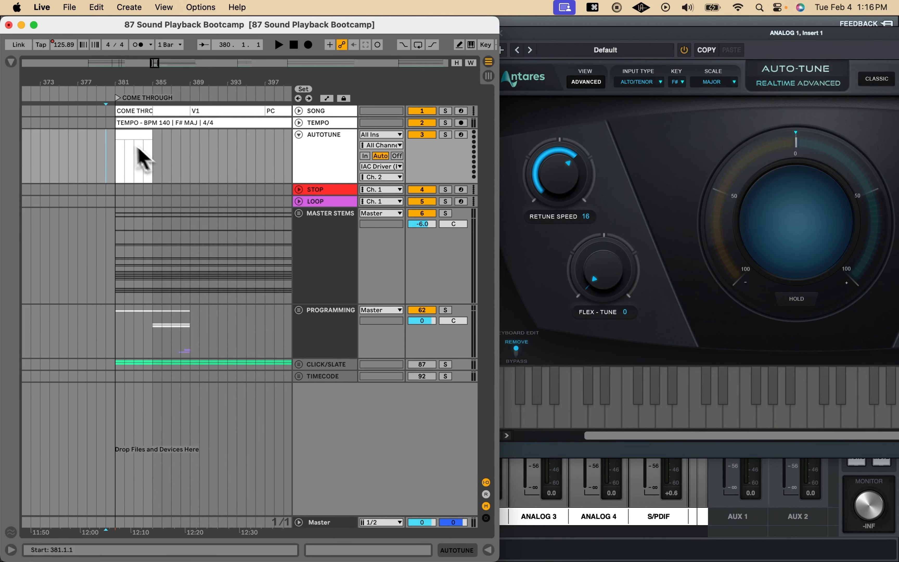
double_click(140, 138)
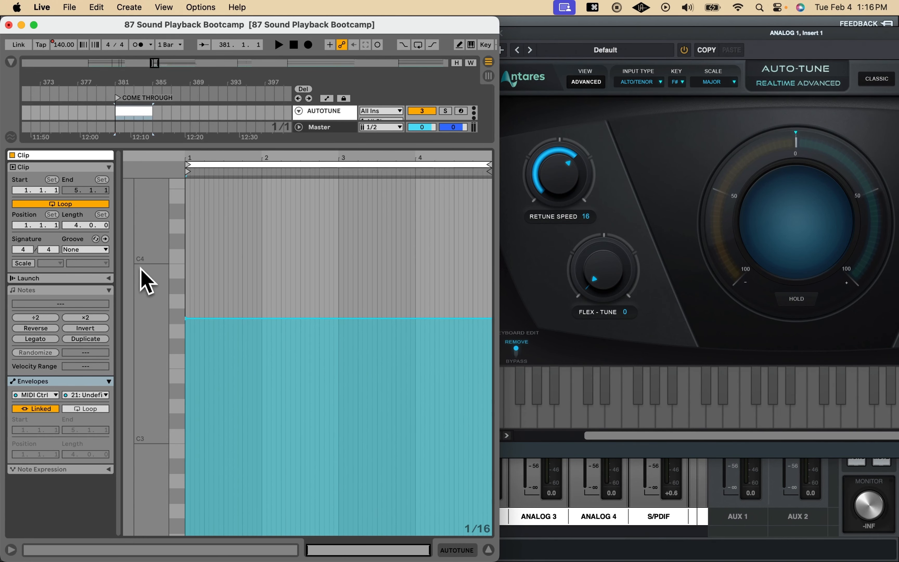
click(105, 395)
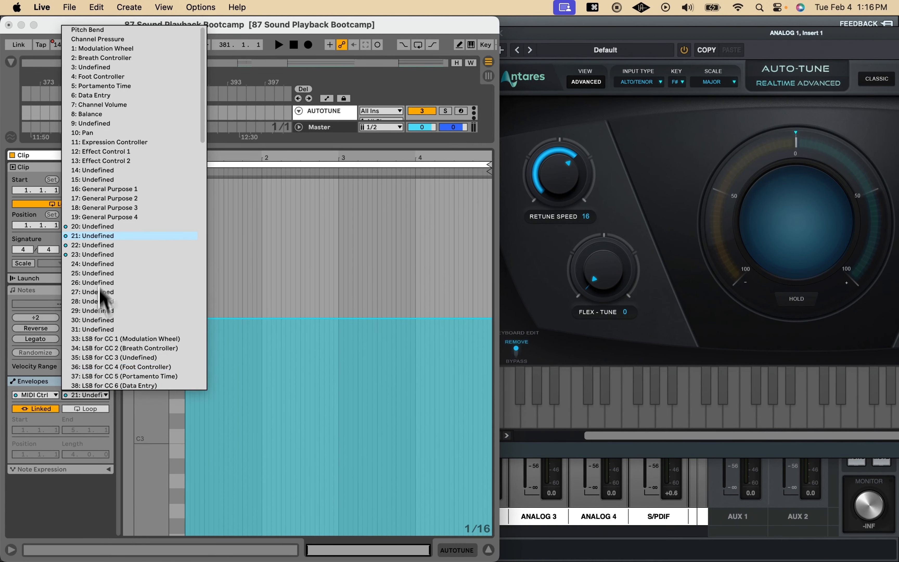
click(101, 227)
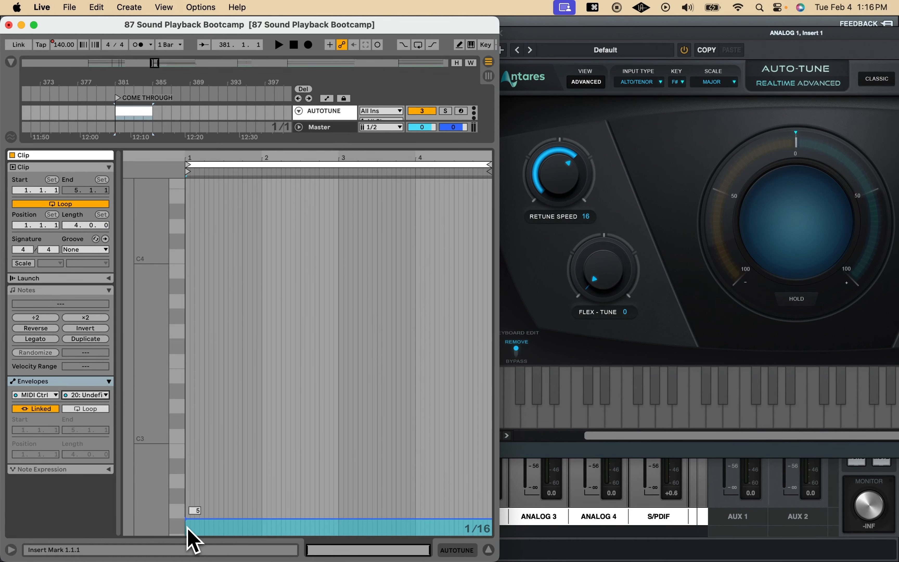
drag(185, 520, 191, 532)
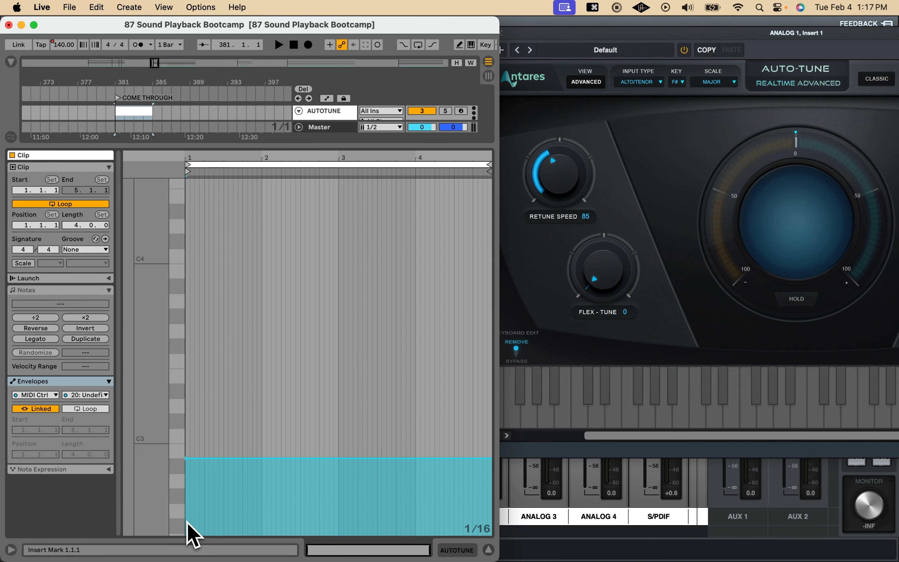
Select the clip's controller 22 envelope and raise it slightly until Auto-Tune's scale is Minor.
click(101, 395)
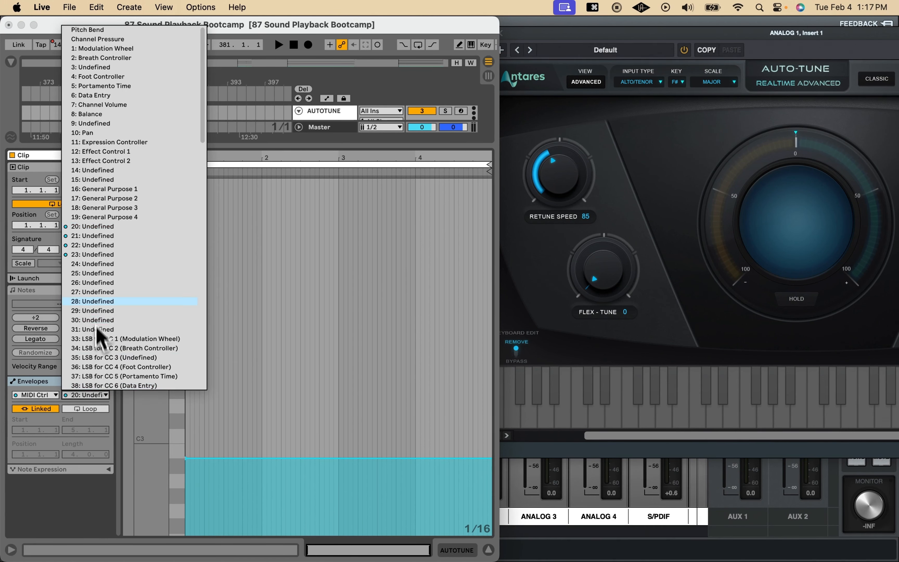
click(102, 246)
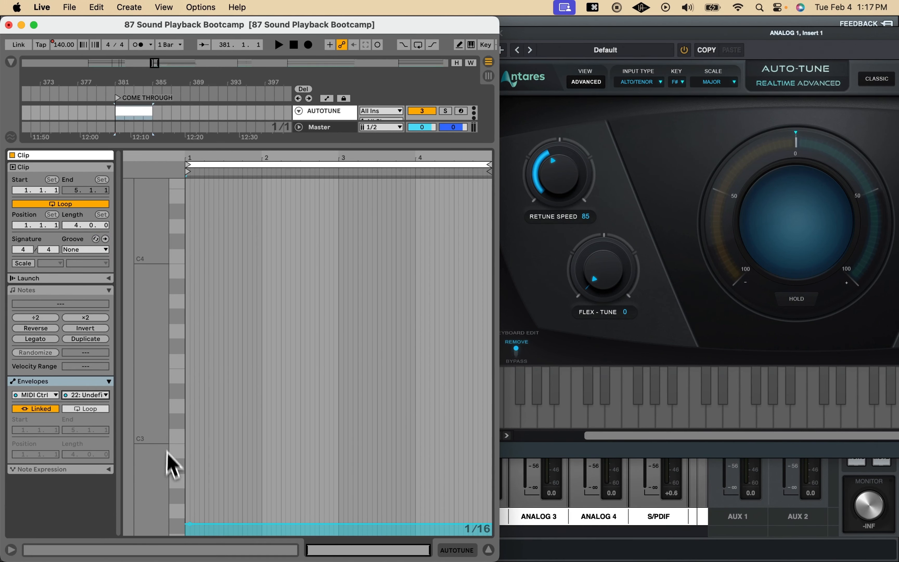
click(190, 524)
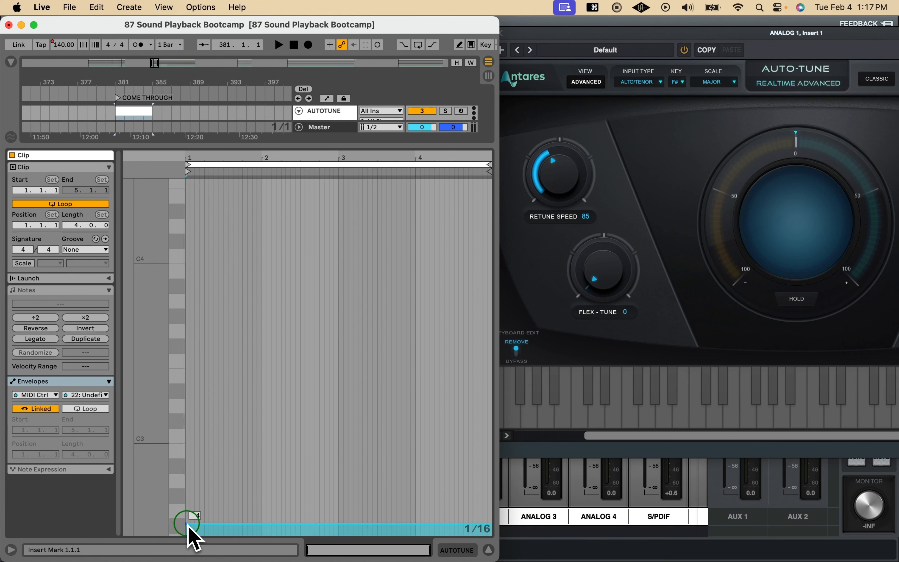
mouse_move(188, 524)
mouse_down()
mouse_move(188, 494)
mouse_move(187, 517)
mouse_up()
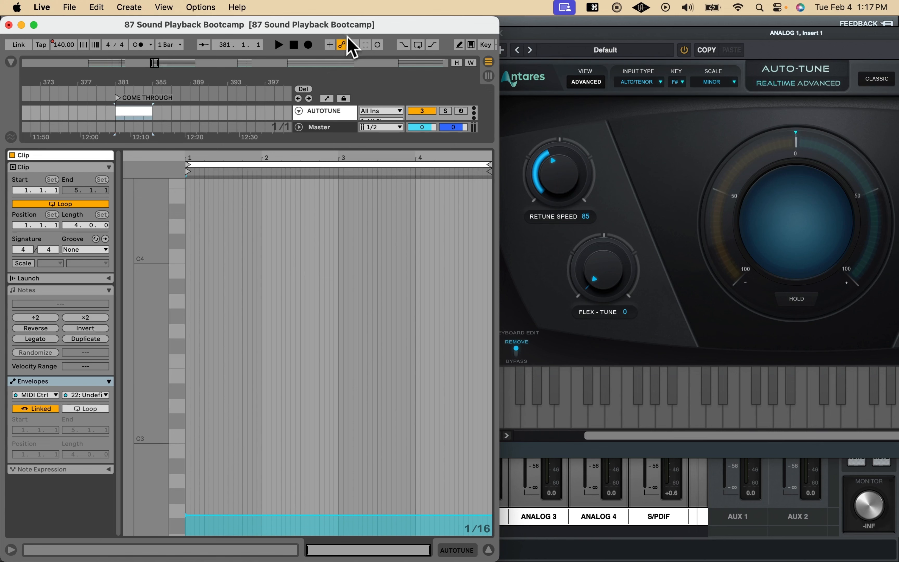
Hide the clip view and jump between the LUCKY and COME THROUGH locators to check Auto-Tune's settings for each song.
click(180, 114)
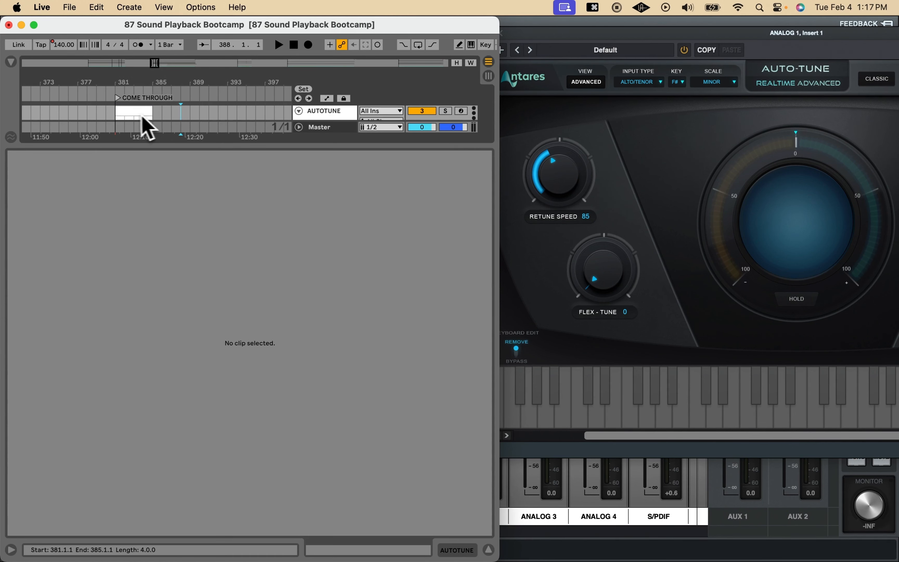
click(489, 549)
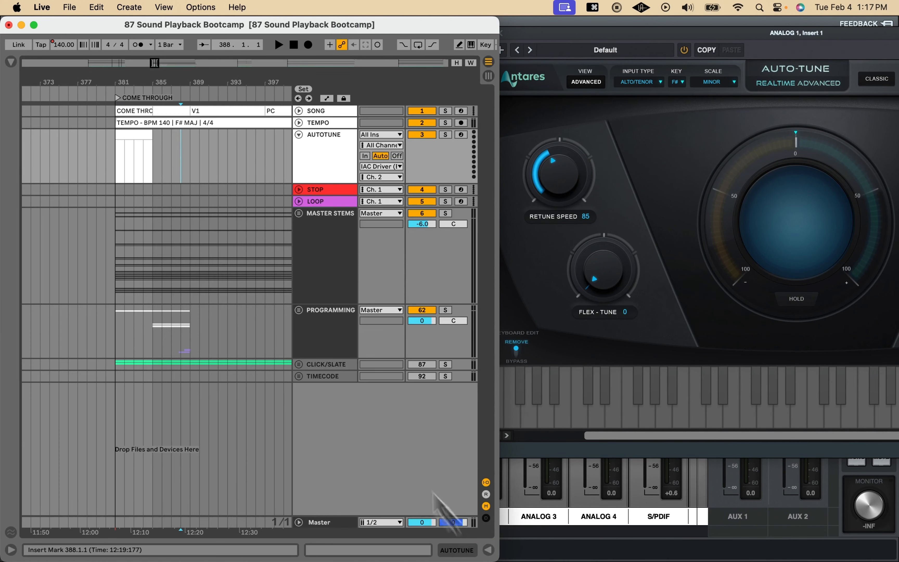
click(114, 167)
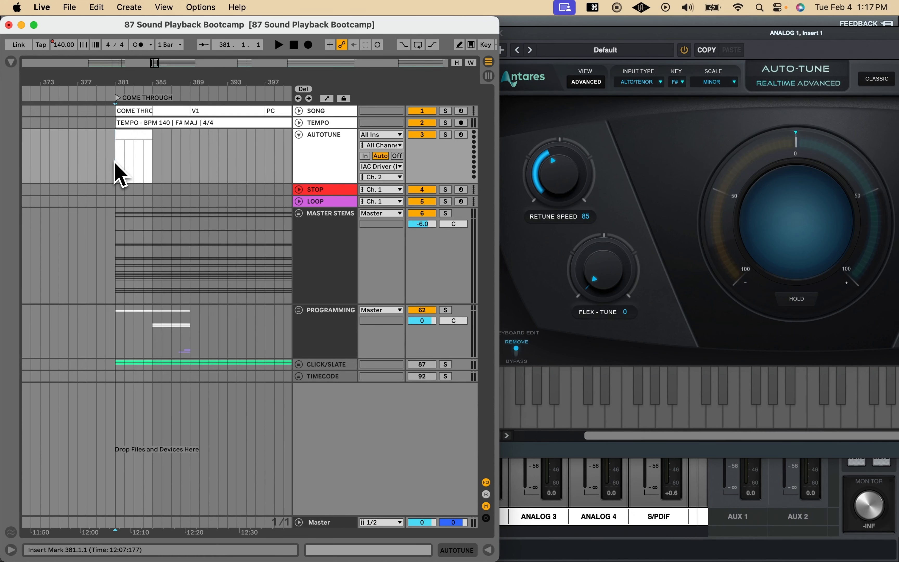
key(alt+Left)
key(alt+Left)
key(alt+Left)
key(alt+Left)
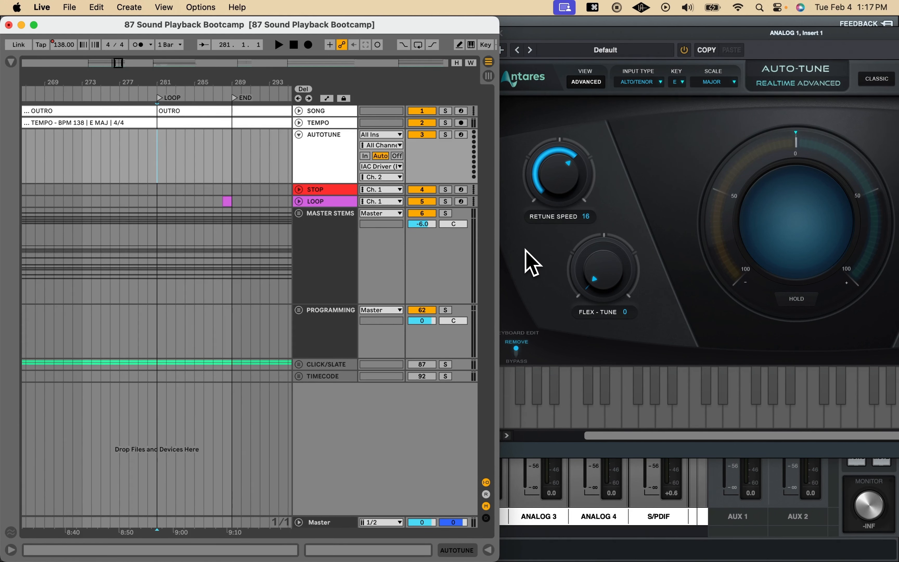
key(alt+Right)
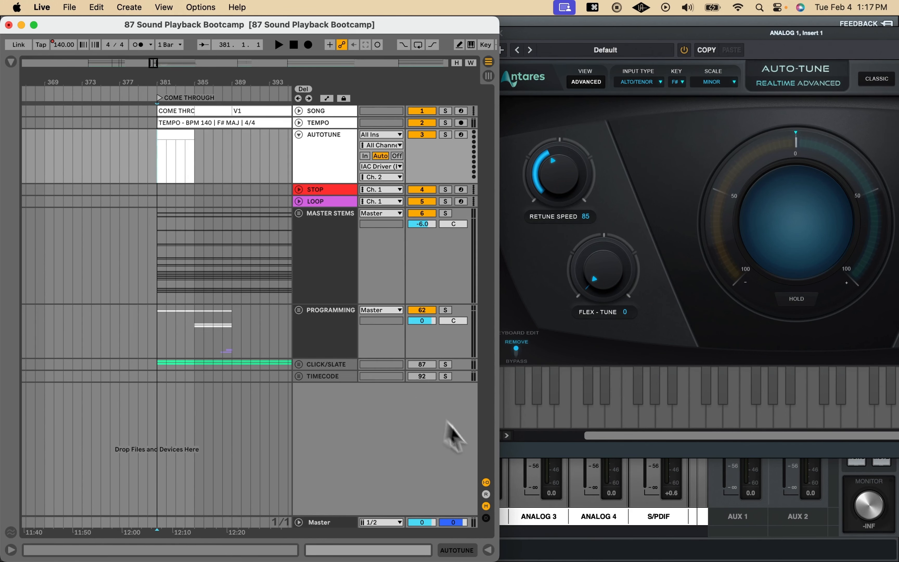
Widen the Live window to the full screen and set the insert marker at bar 193, where LUCKY begins.
drag(499, 559, 897, 560)
key(w)
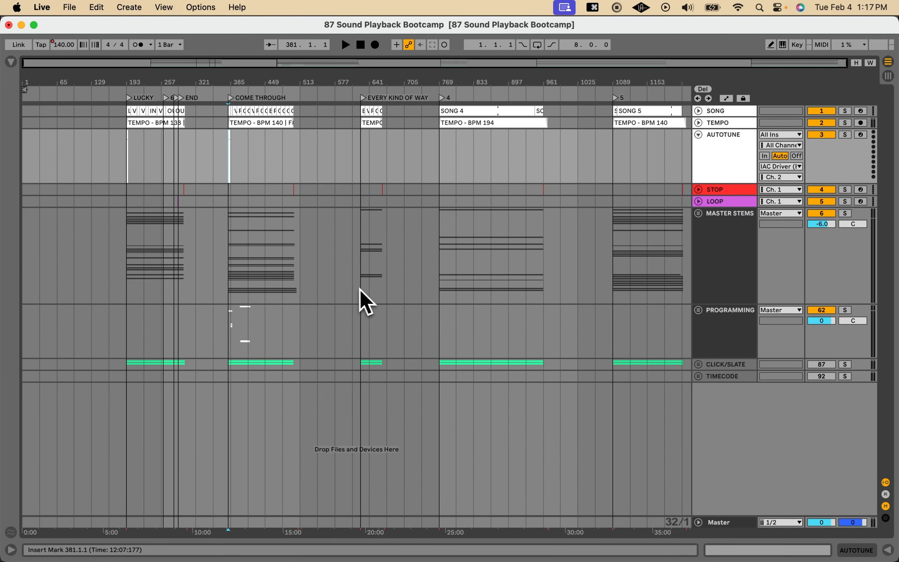
click(123, 156)
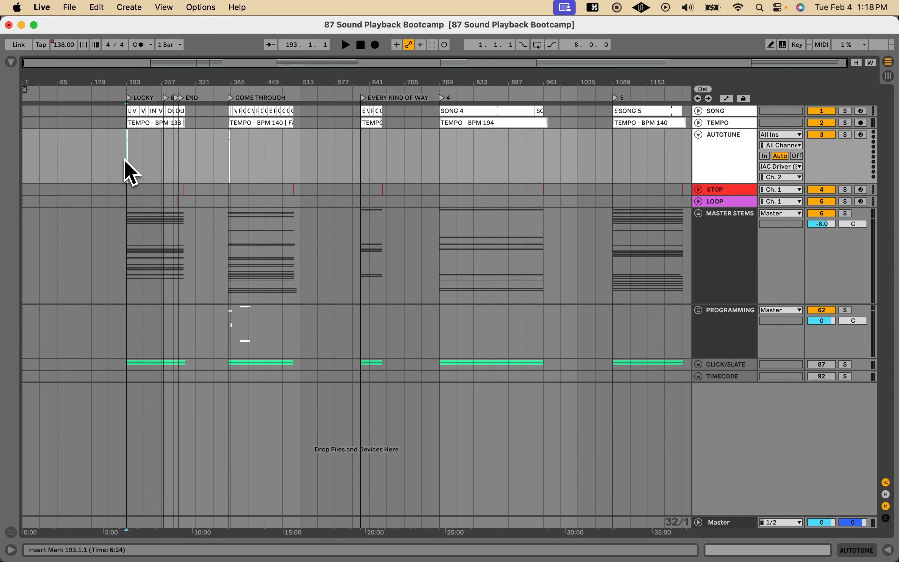
scroll(130, 173, up, 6)
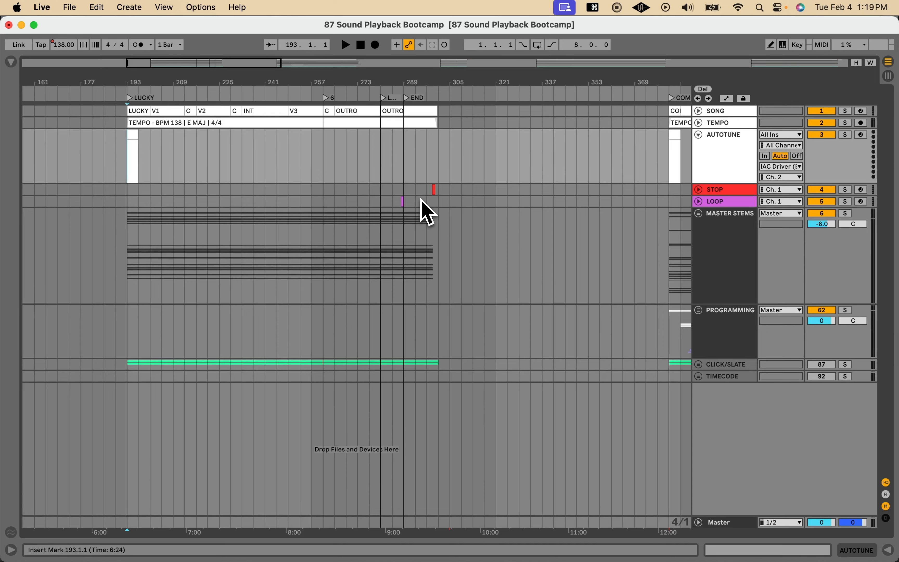
Switch to UAD Console and move the Auto-Tune plug-in window to the middle so its whole interface is visible.
key(ctrl+Up)
click(289, 183)
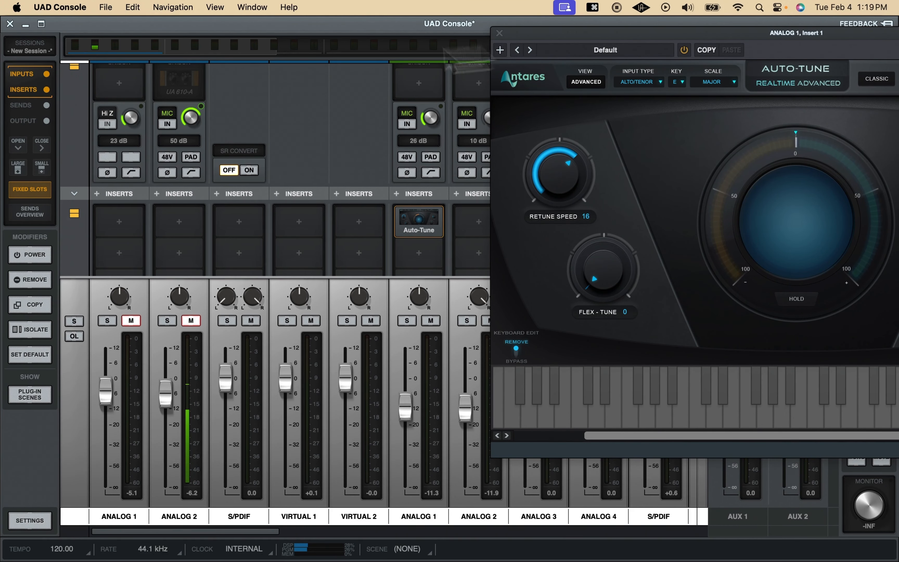
drag(605, 33, 250, 67)
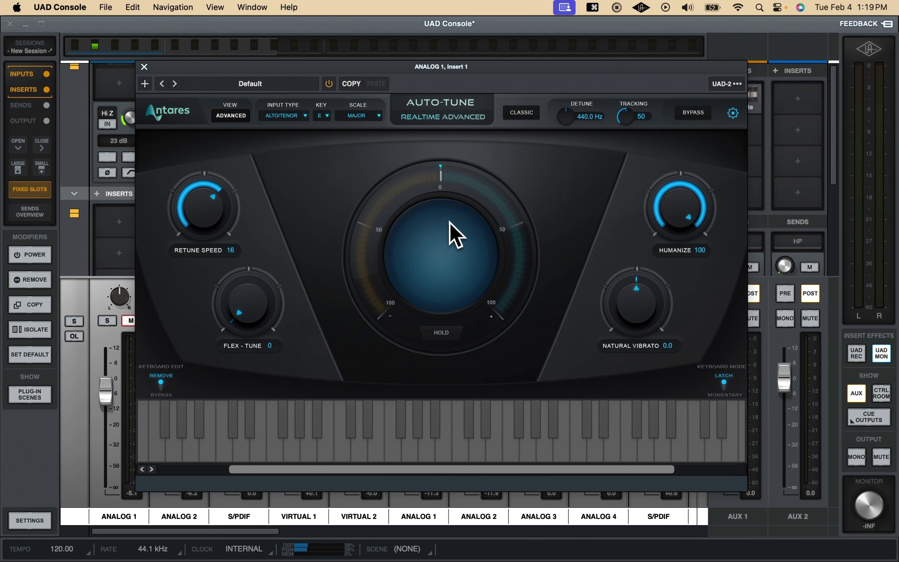
Switch to Chrome and open the mioXL product page from iConnectivity's MIDI interfaces overview.
key(ctrl+Up)
click(692, 307)
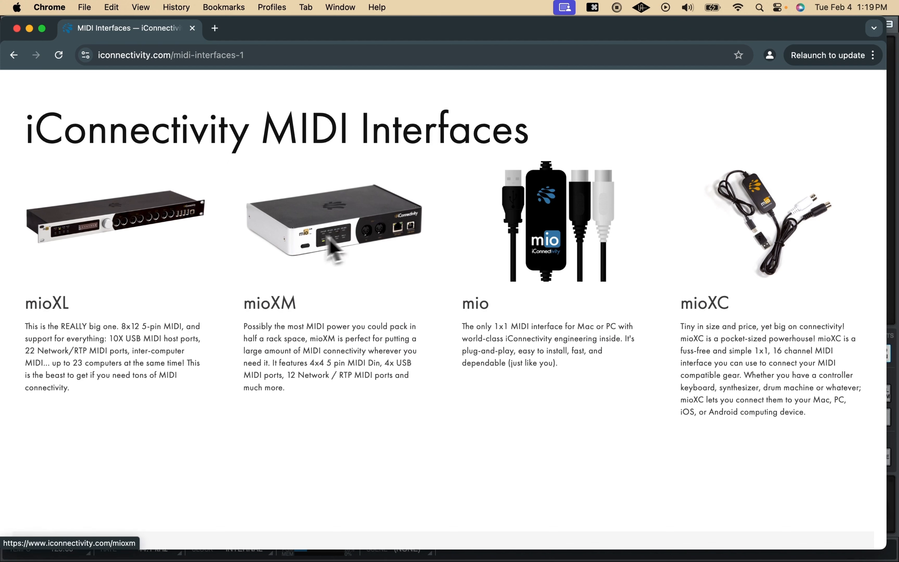
scroll(305, 250, down, 5)
scroll(302, 242, up, 5)
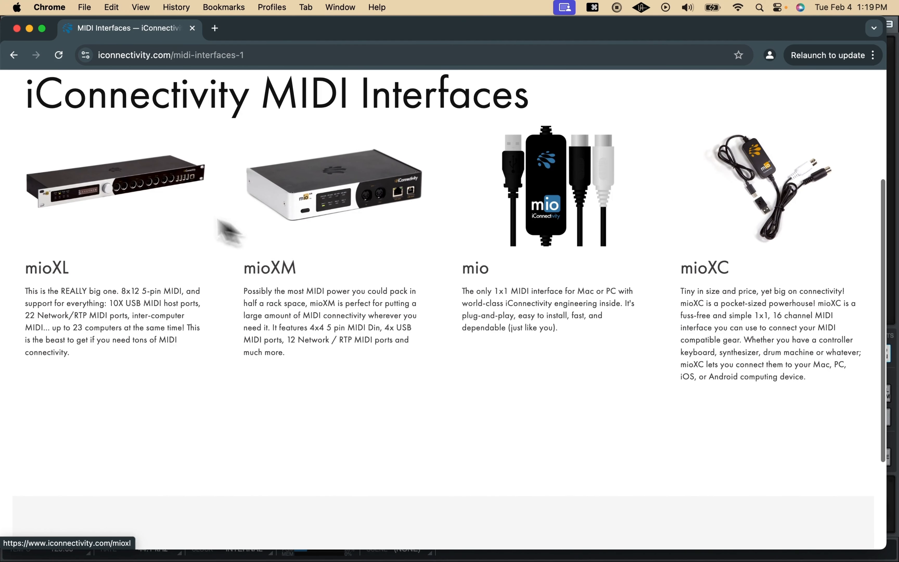
click(109, 184)
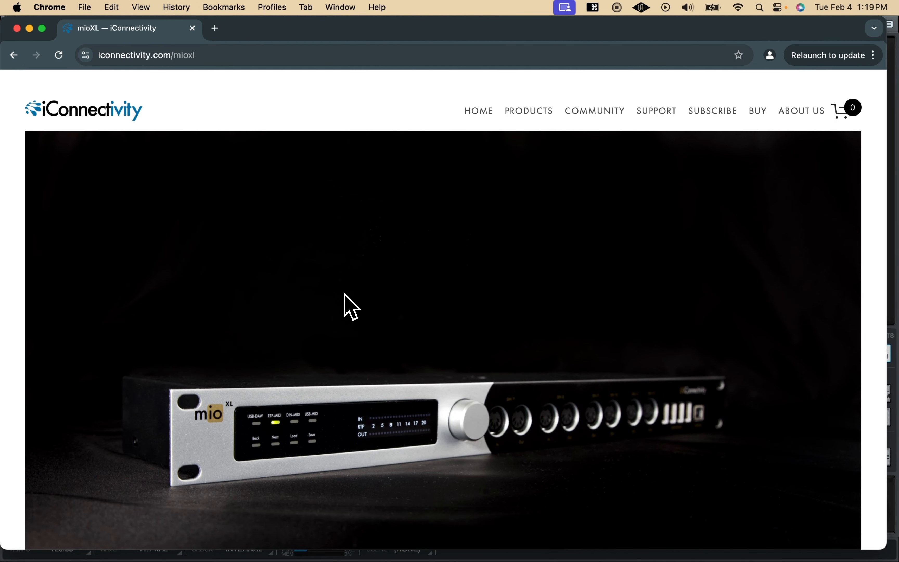
Look through the mioXL page for its network MIDI capabilities, configuration options, rear-panel ports and key features.
scroll(346, 297, down, 7)
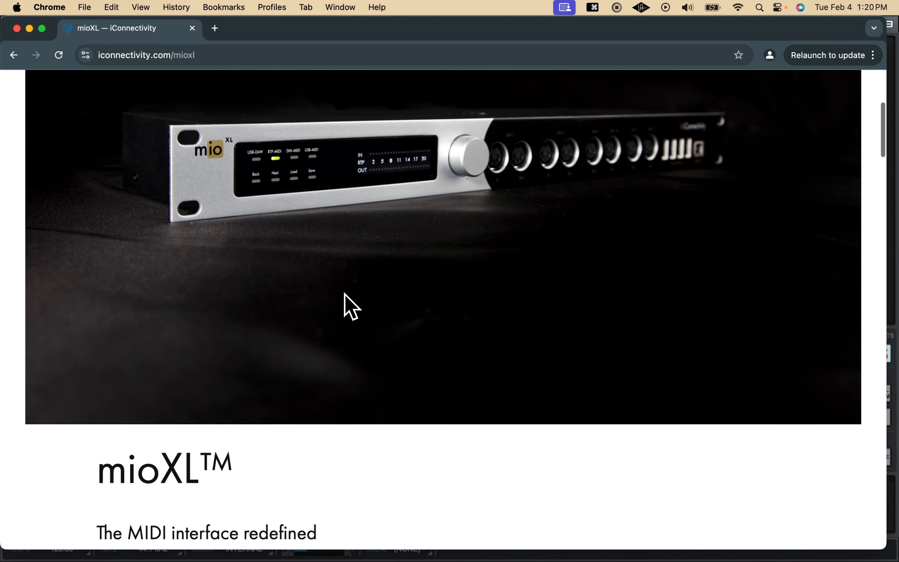
scroll(345, 297, down, 9)
scroll(345, 297, down, 10)
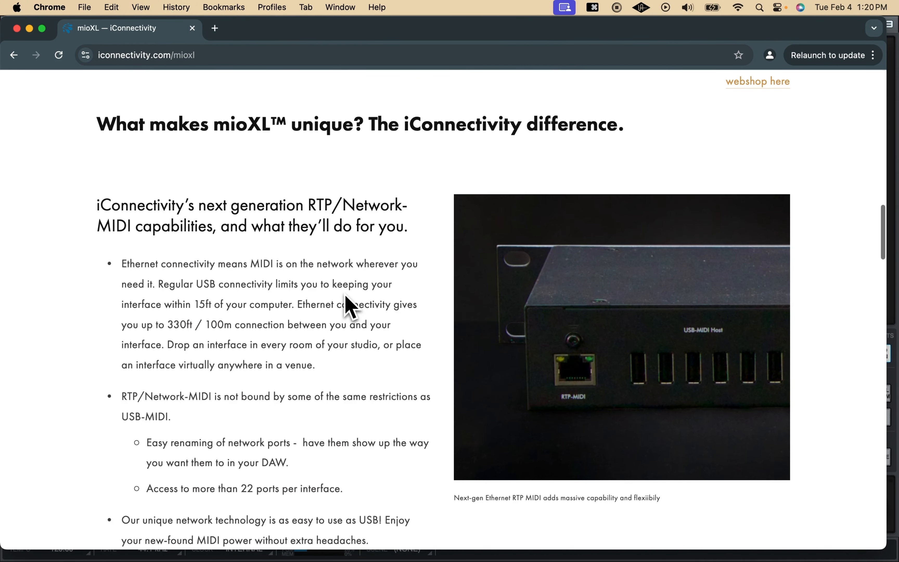
scroll(349, 305, down, 1)
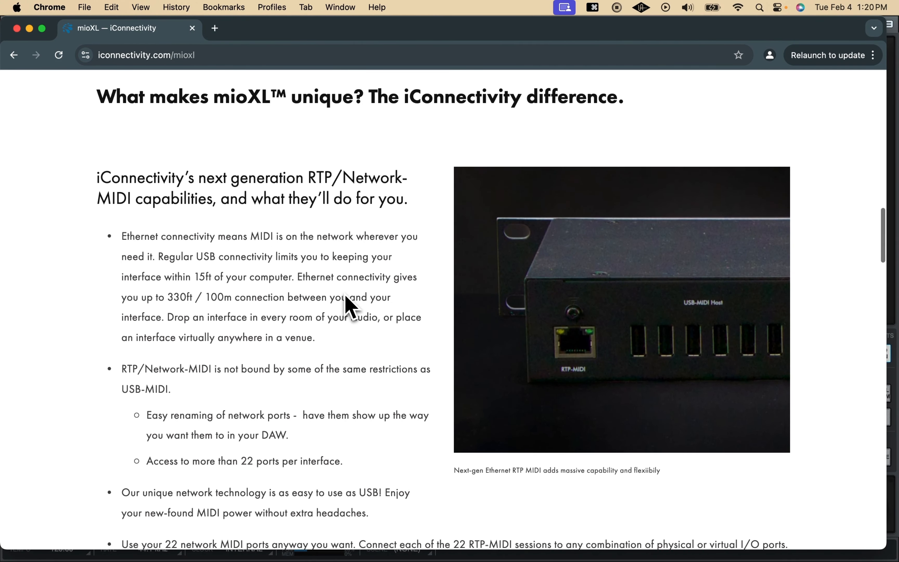
scroll(349, 305, down, 12)
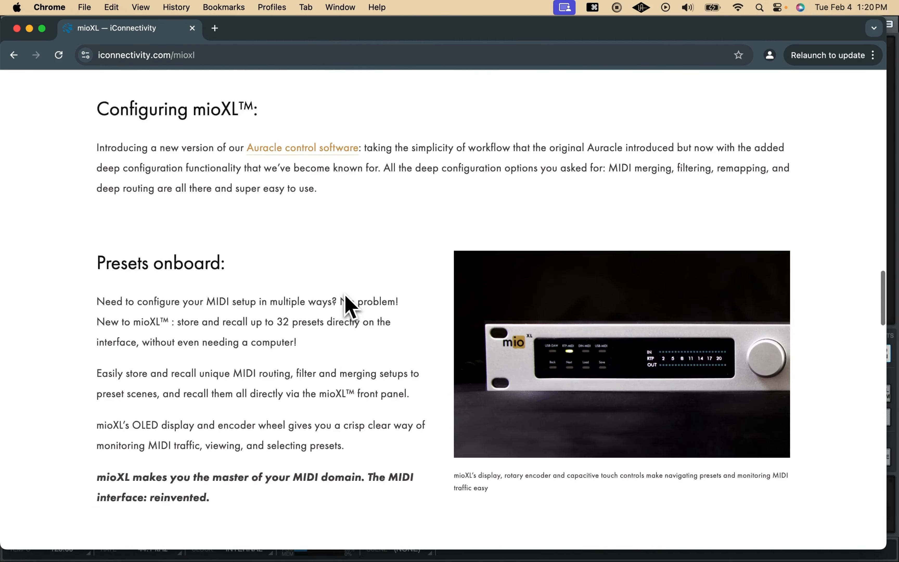
scroll(349, 305, down, 10)
scroll(349, 306, up, 2)
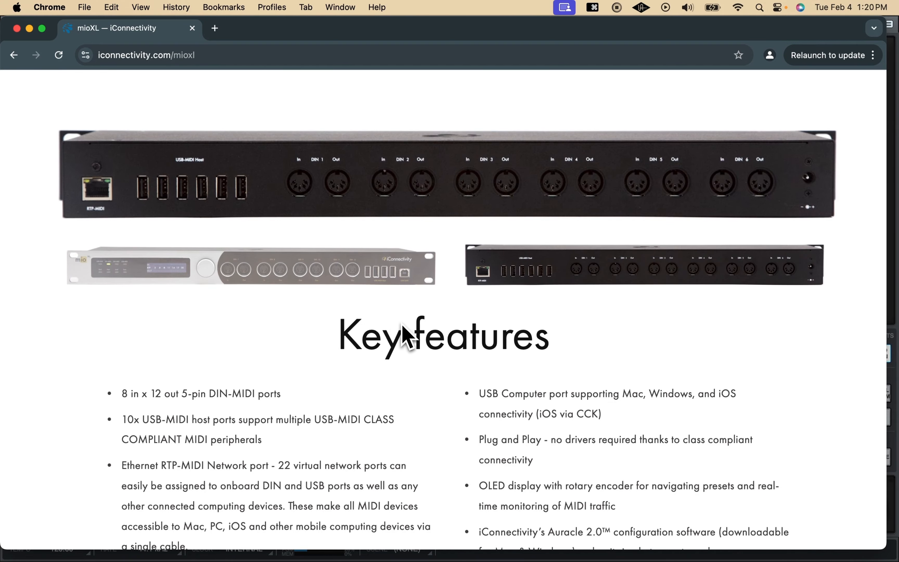
Switch back to Ableton Live and check the AUTOTUNE track's MIDI output choices, keeping IAC Driver (Bus 1).
key(ctrl+Up)
click(511, 176)
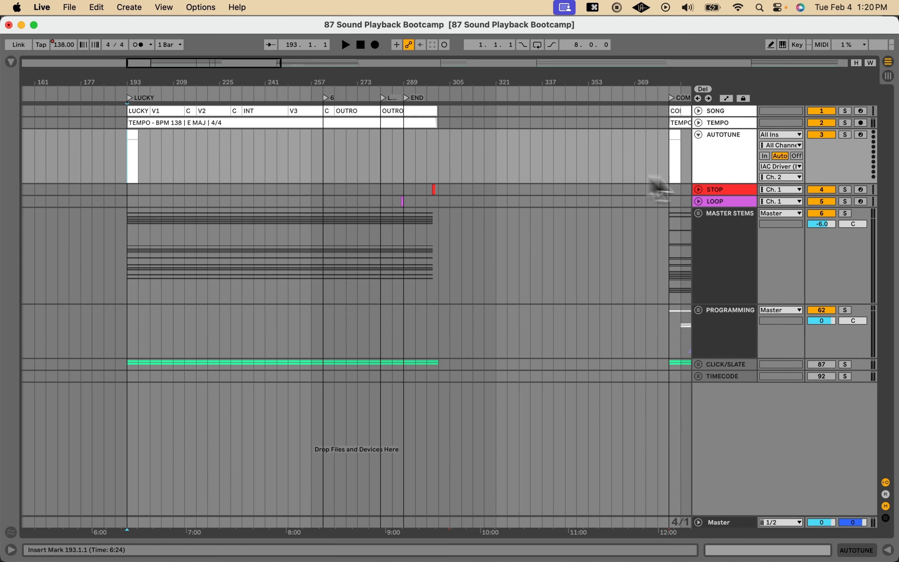
click(787, 167)
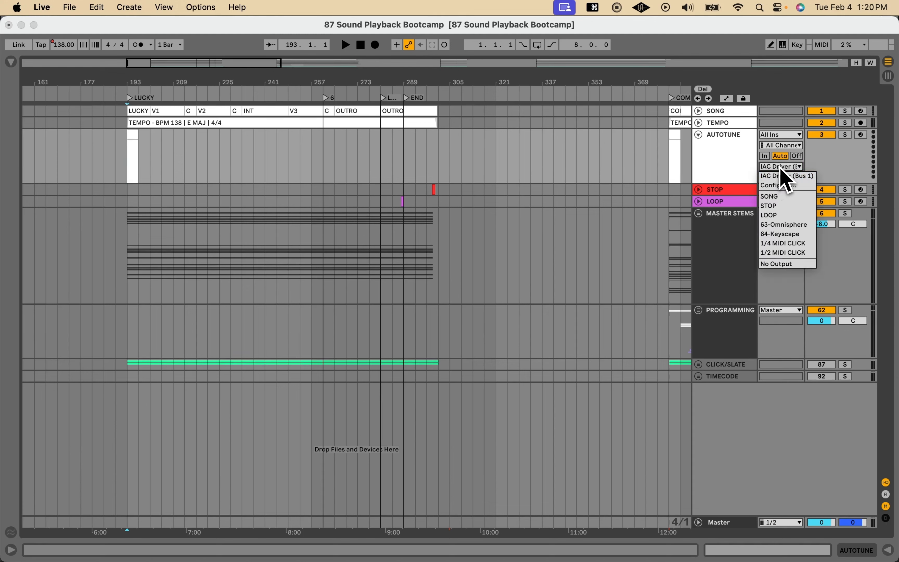
click(782, 176)
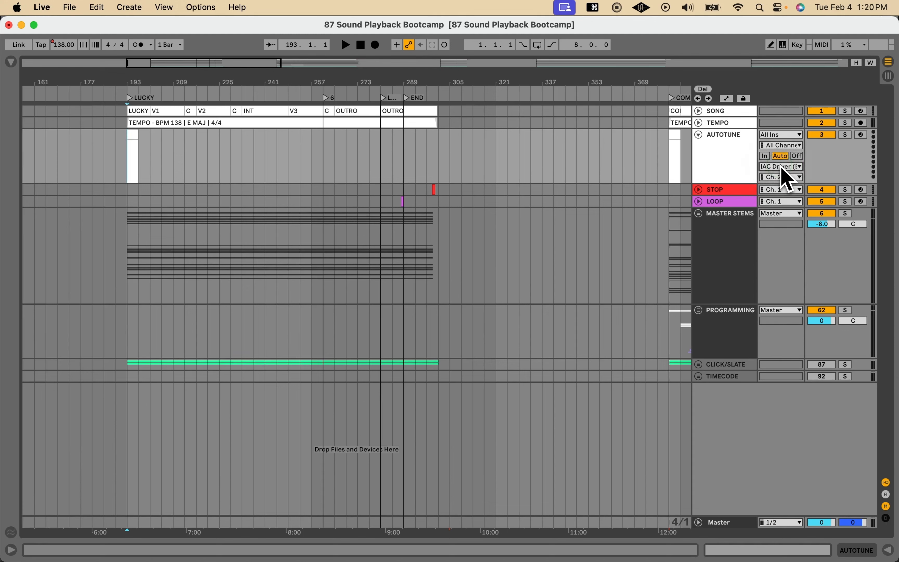
Review the MIDI port settings in Live's preferences, then recheck the AUTOTUNE track's output choices, keeping IAC Driver (Bus 1).
click(37, 7)
click(60, 54)
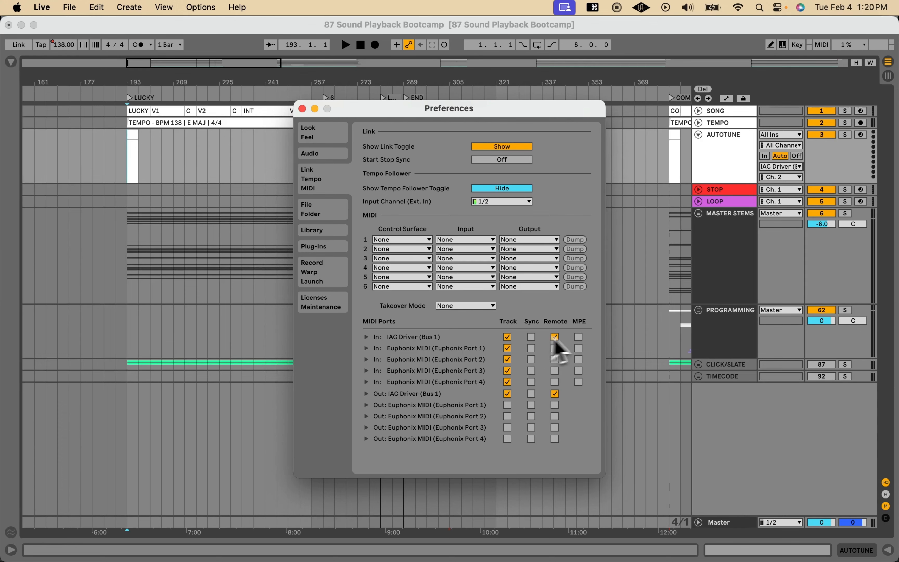
click(302, 108)
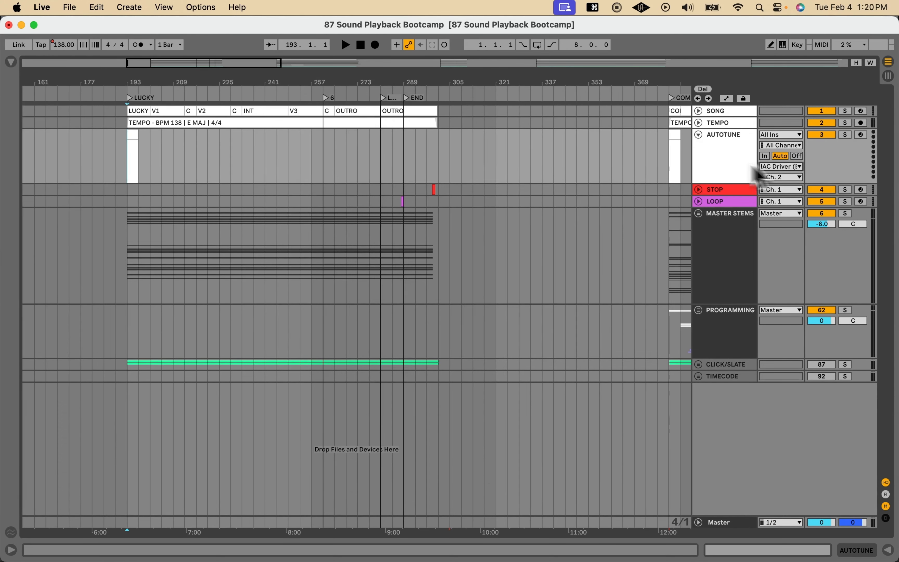
click(787, 166)
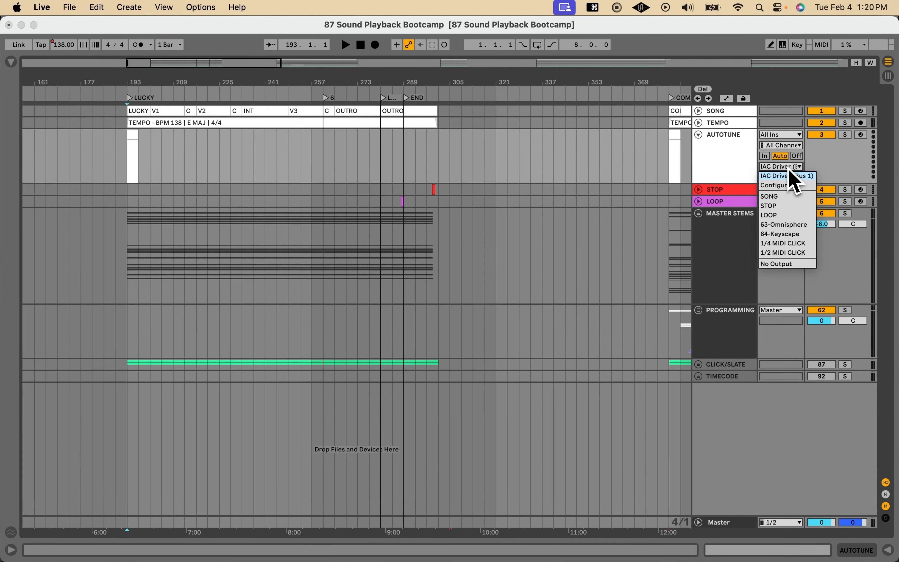
click(768, 176)
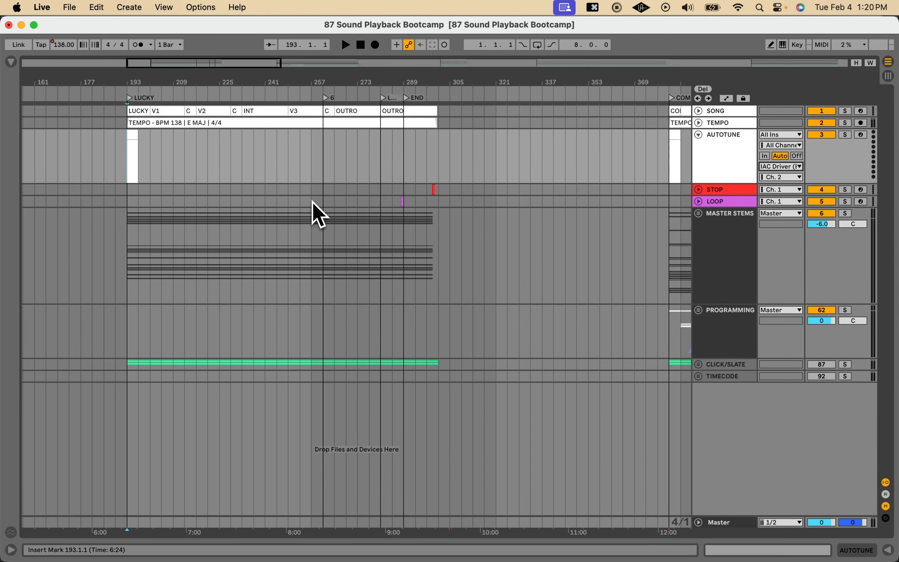
Switch to Chrome and review the mioXL front panel image above the key features on its product page.
key(ctrl+Up)
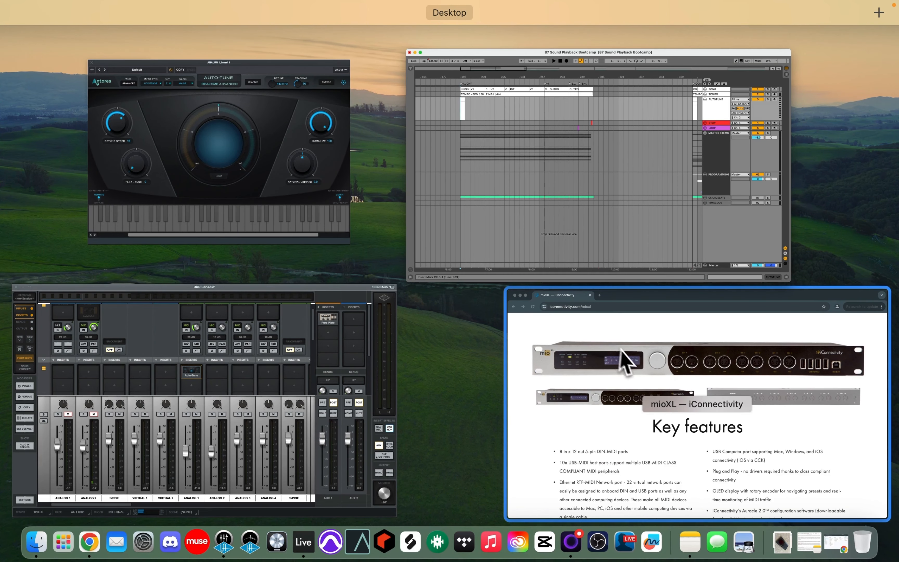
click(626, 362)
scroll(494, 335, up, 3)
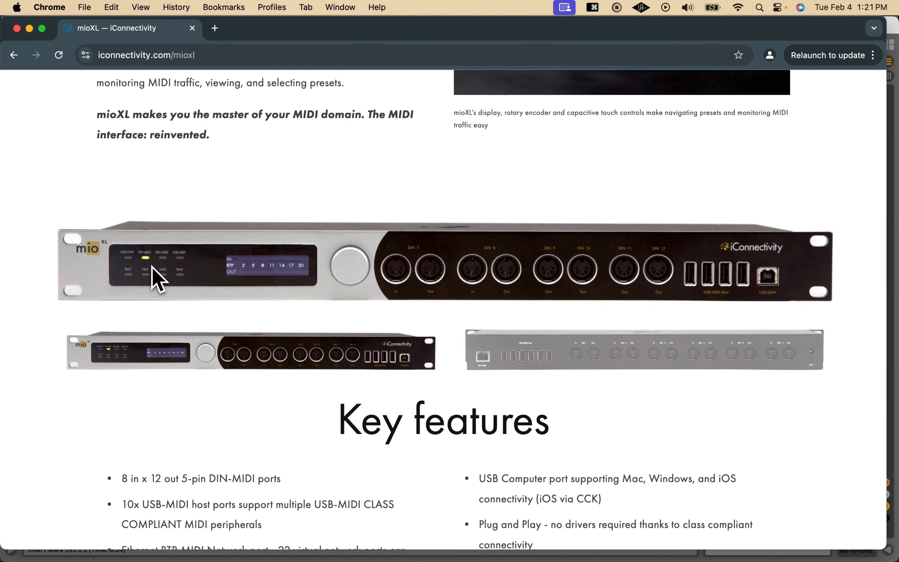
Switch back to Ableton Live and check the Bank, Sub and Pgm launch settings of the AUTOTUNE clip at LUCKY's start, then return to the arrangement.
key(ctrl+Up)
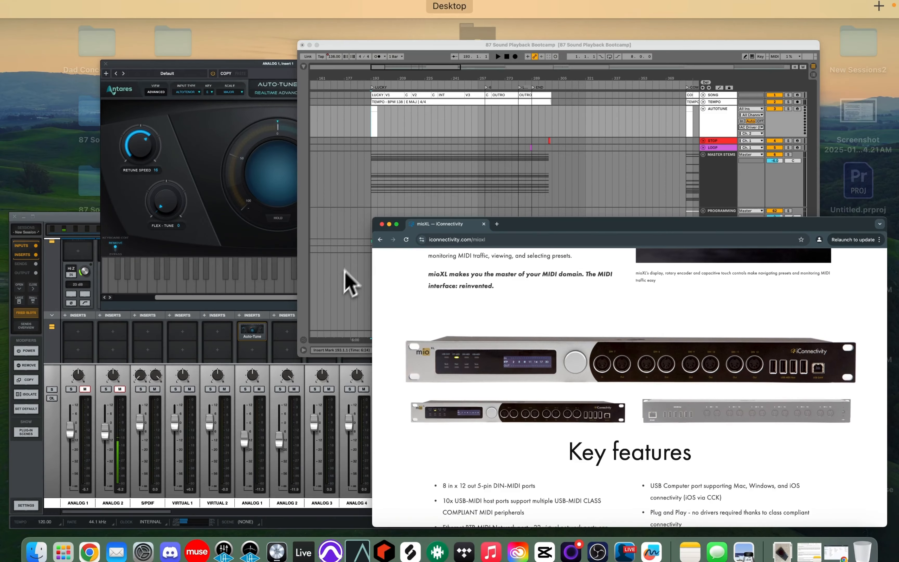
click(520, 175)
click(723, 171)
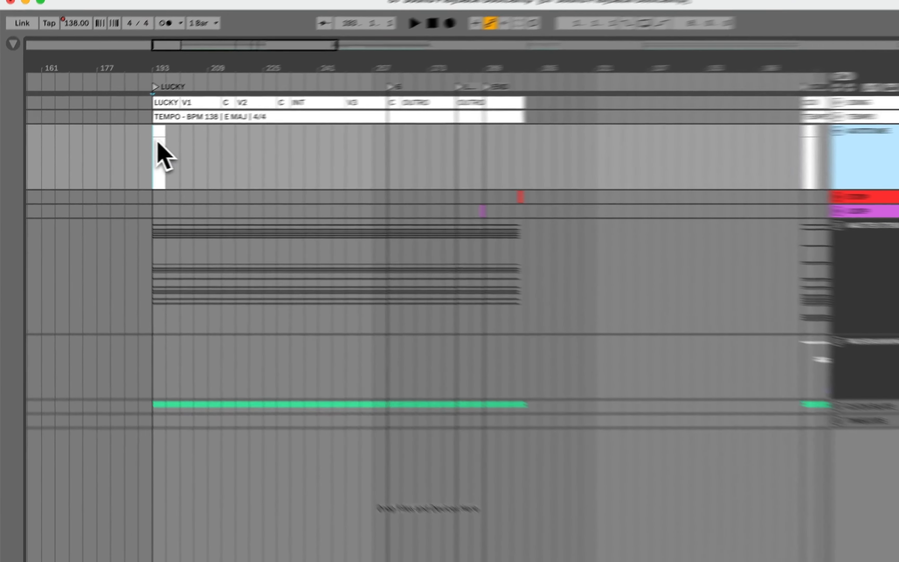
double_click(130, 147)
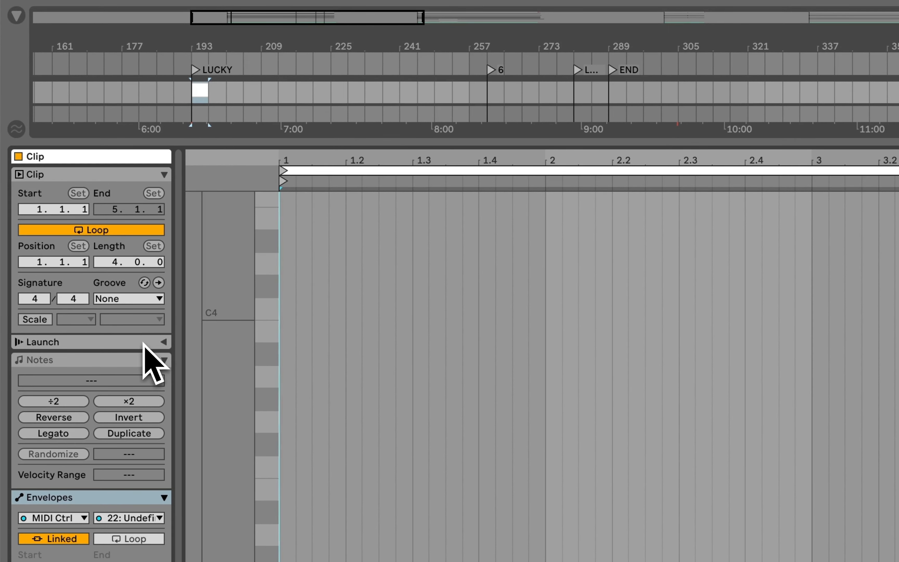
click(164, 342)
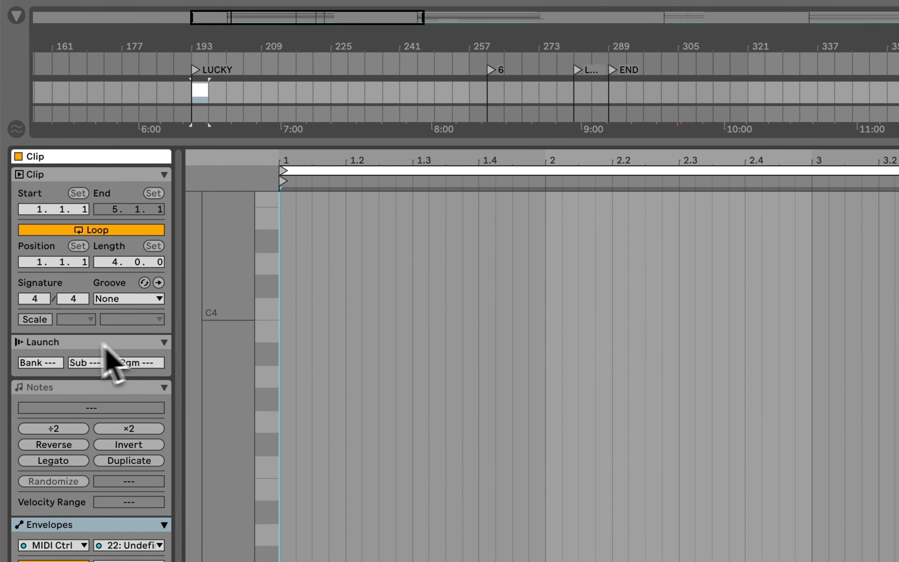
click(41, 341)
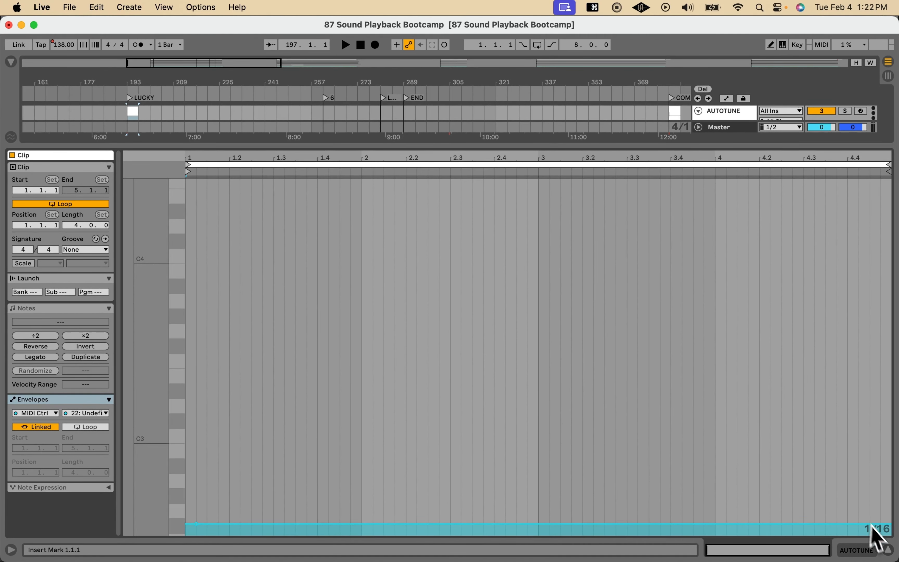
click(889, 550)
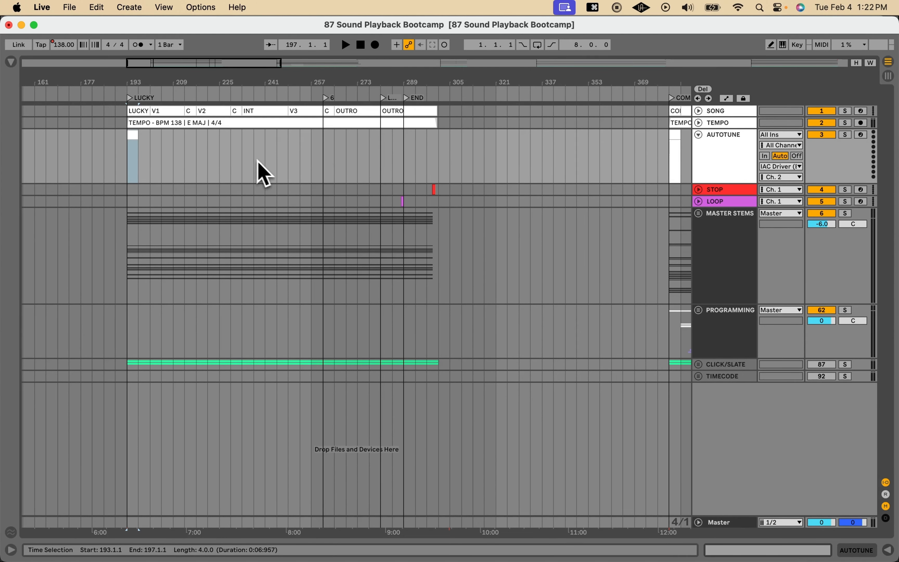
Locate LUCKY's last chorus at bar 261 on the AUTOTUNE track, then recheck the MIDI Ctrl envelope in the clip at the song's start.
click(327, 154)
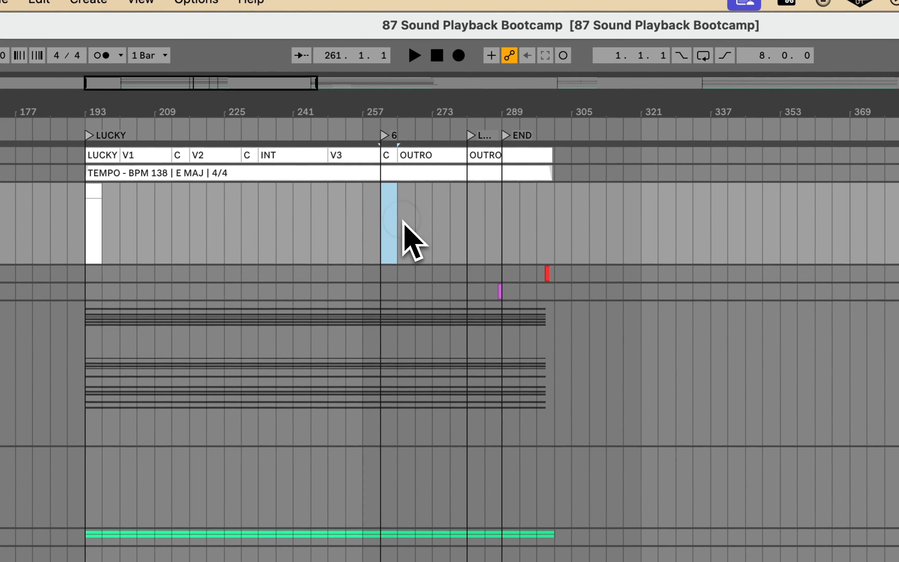
click(388, 216)
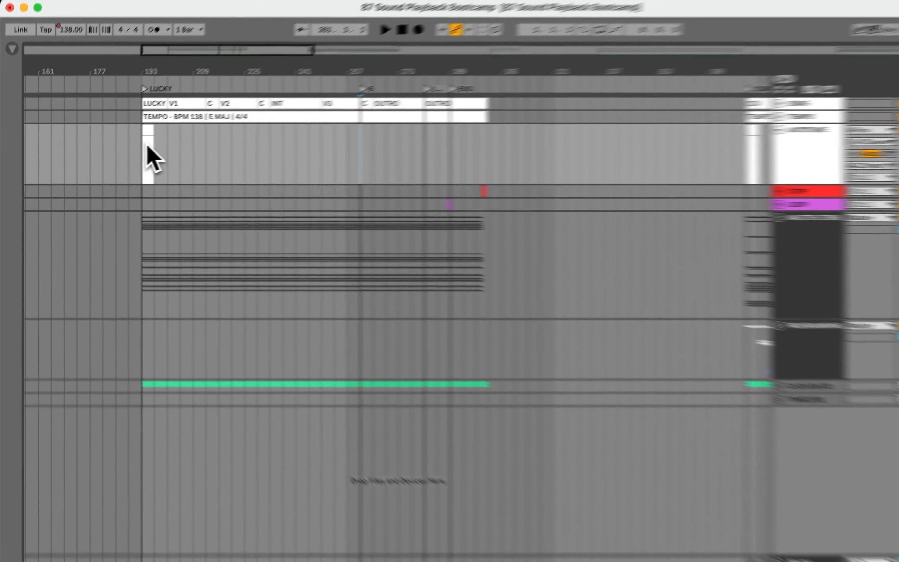
double_click(133, 160)
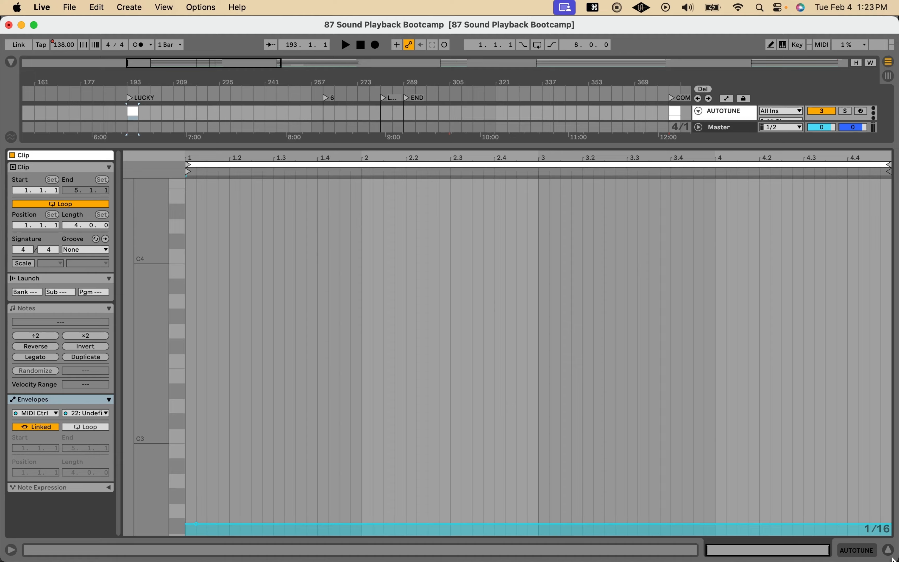
click(888, 550)
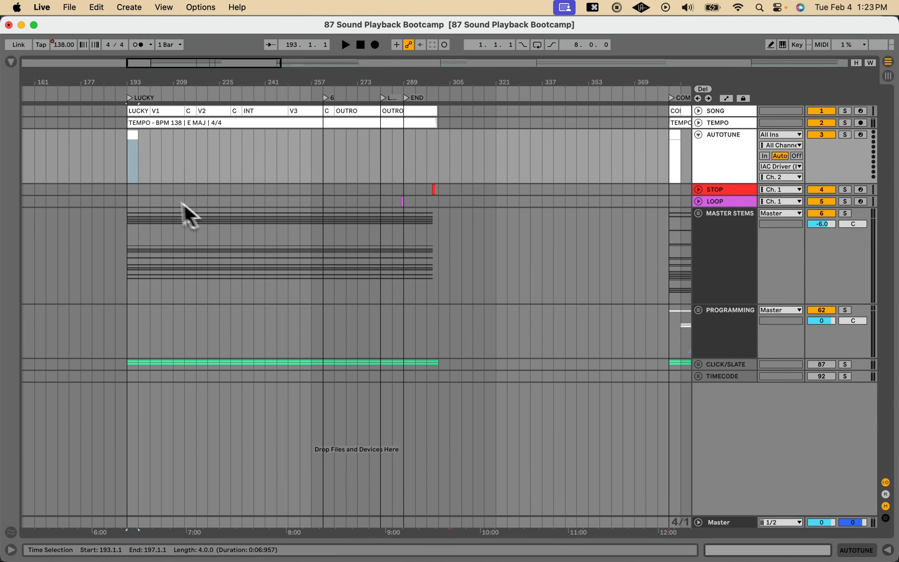
click(128, 165)
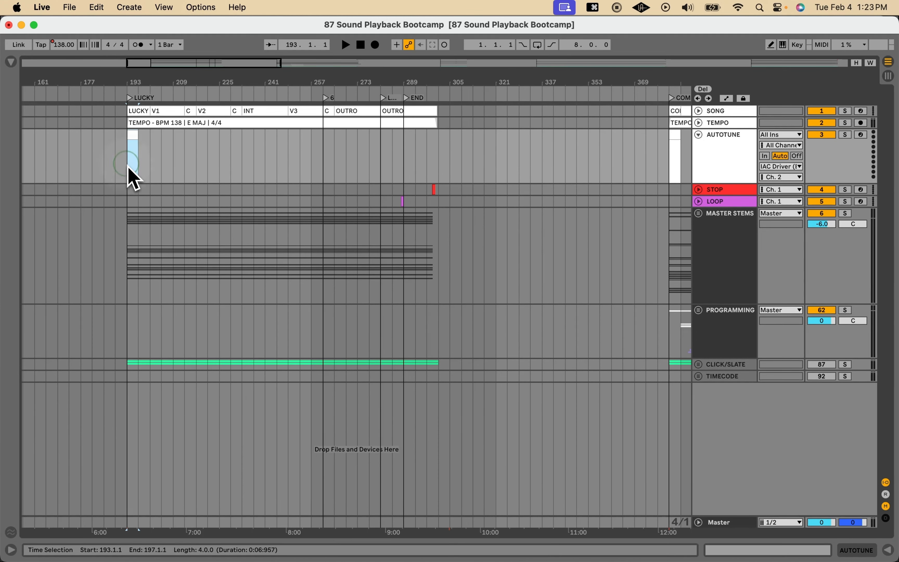
click(134, 178)
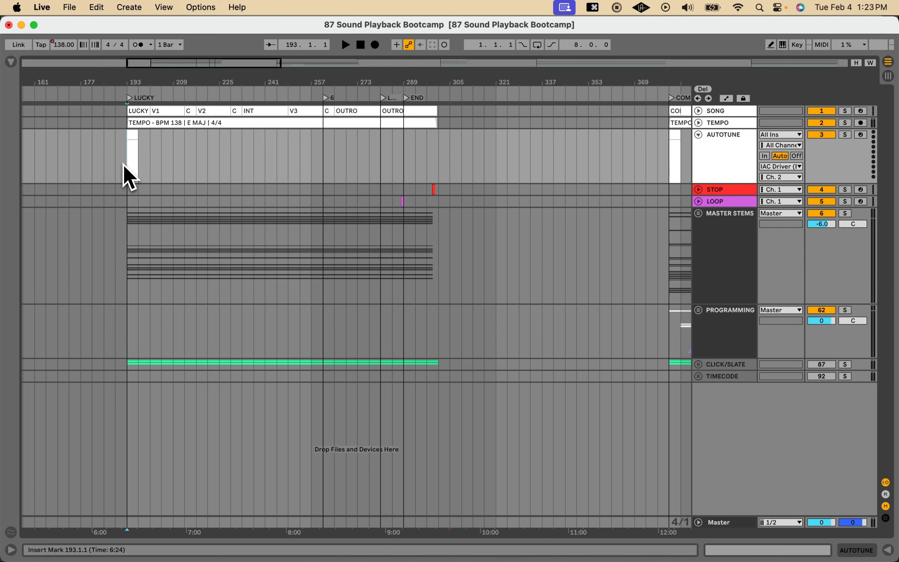